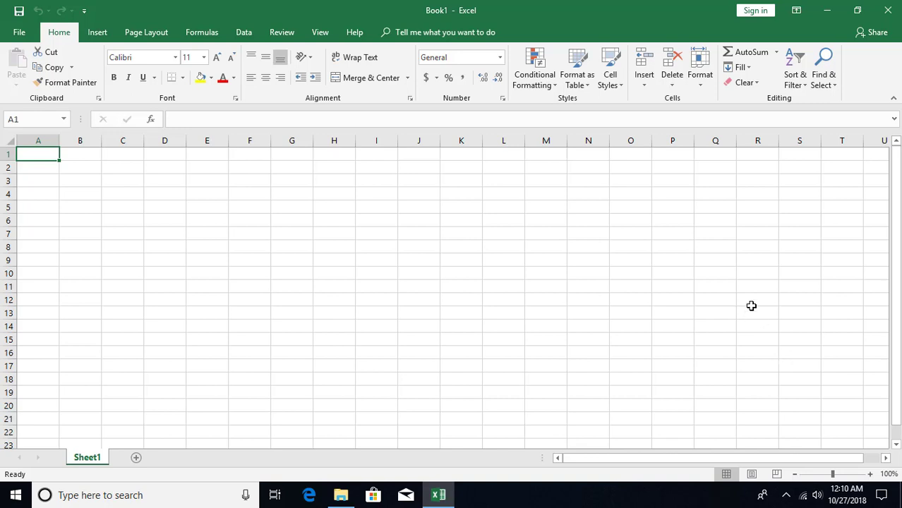
left_click(319, 34)
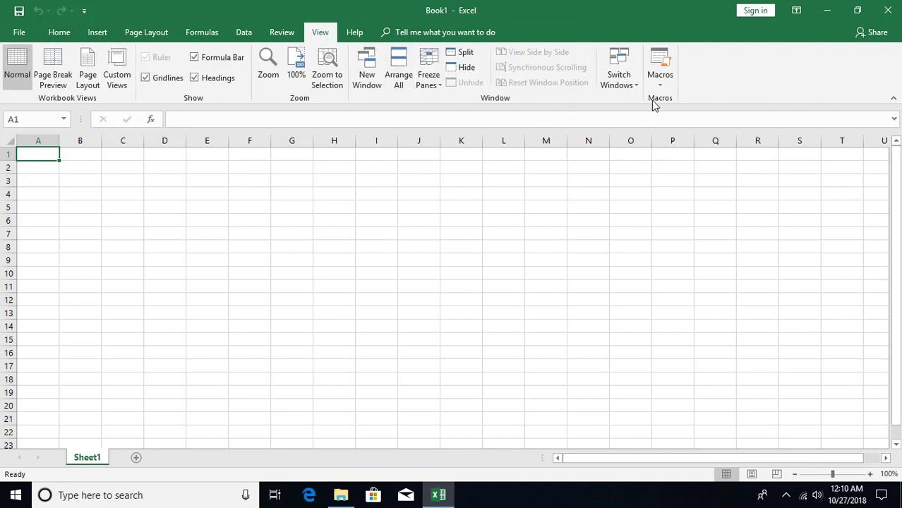
left_click(663, 81)
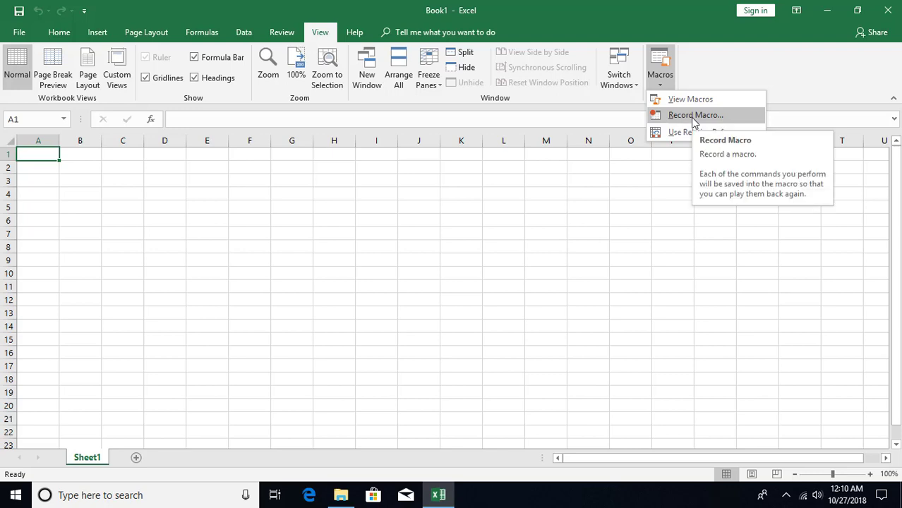
left_click(717, 74)
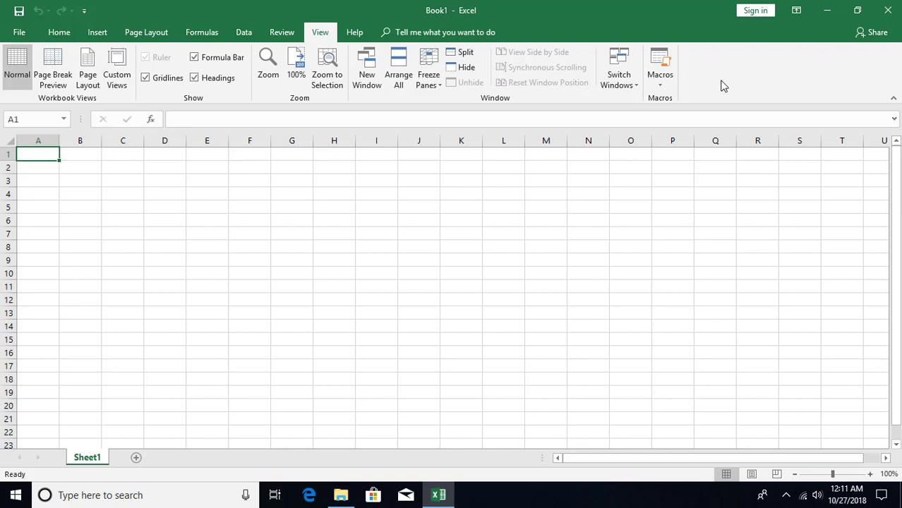
Step: Add the Developer tab to the ribbon through the ribbon customization options and show its commands
right_click(721, 85)
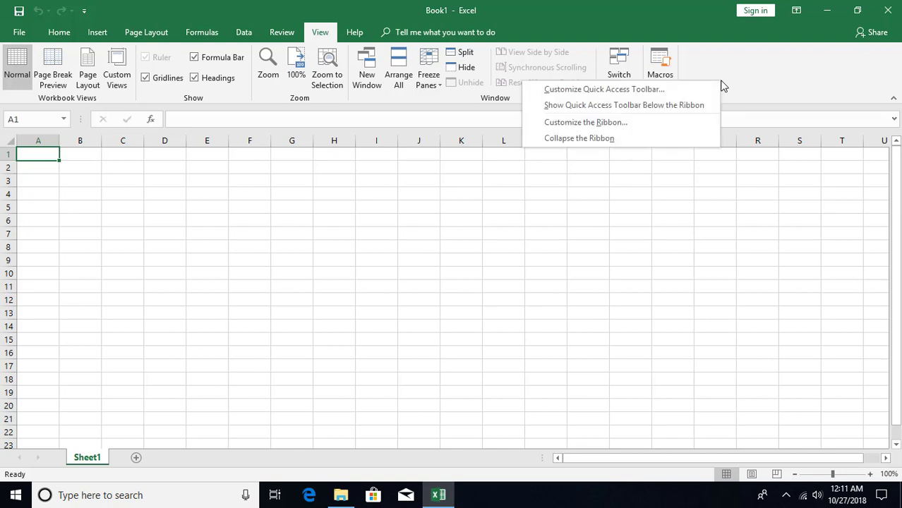
left_click(636, 128)
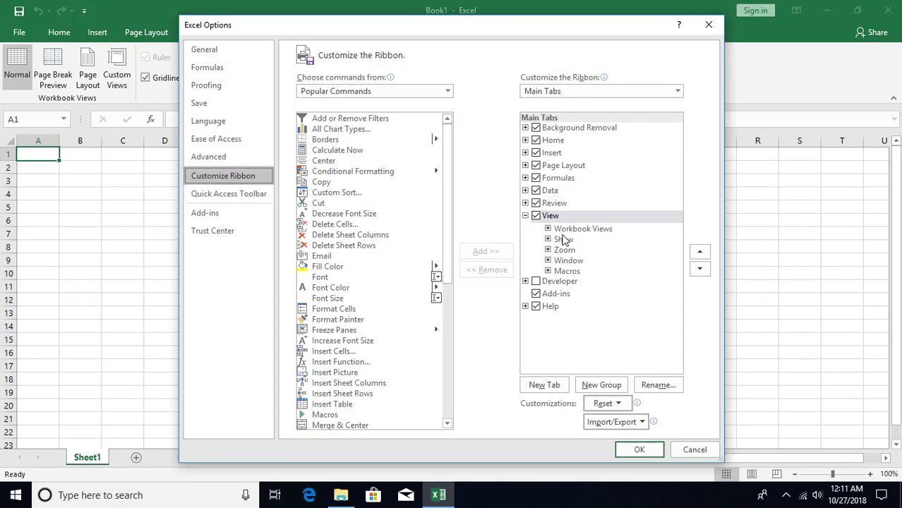
left_click(536, 282)
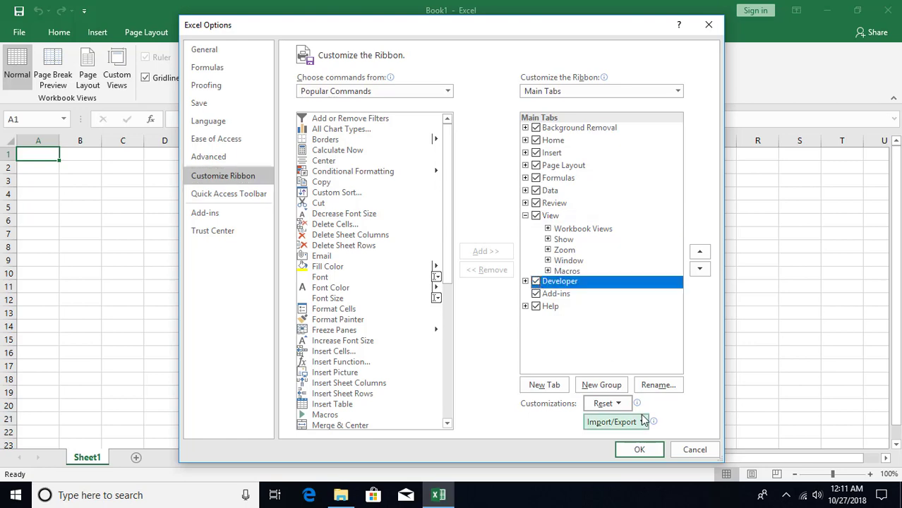
left_click(641, 451)
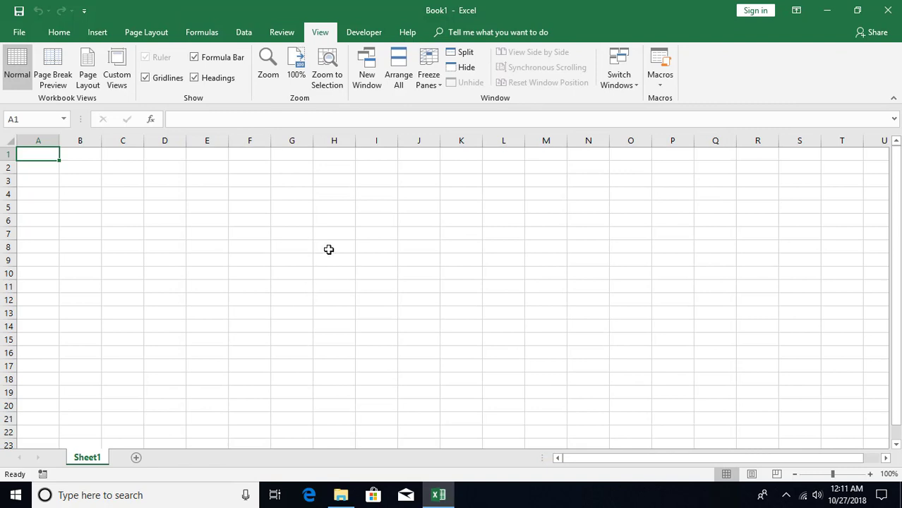
left_click(365, 36)
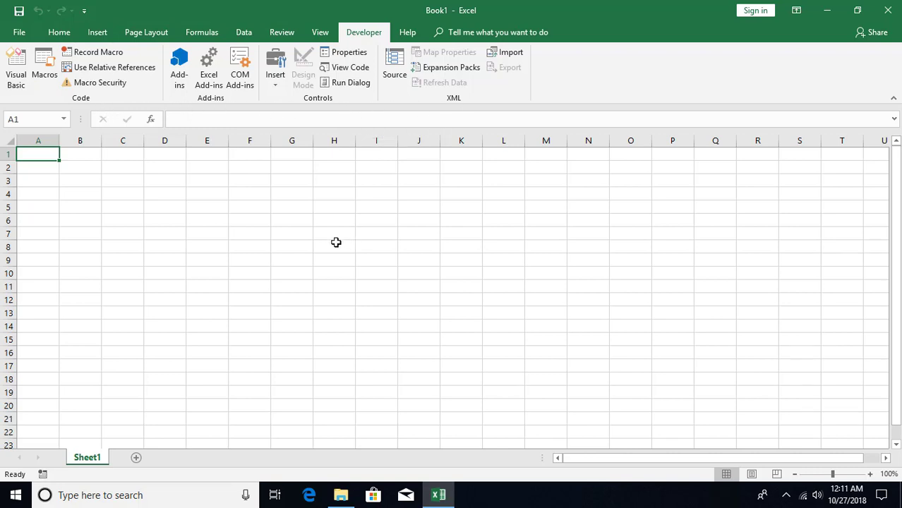
right_click(65, 481)
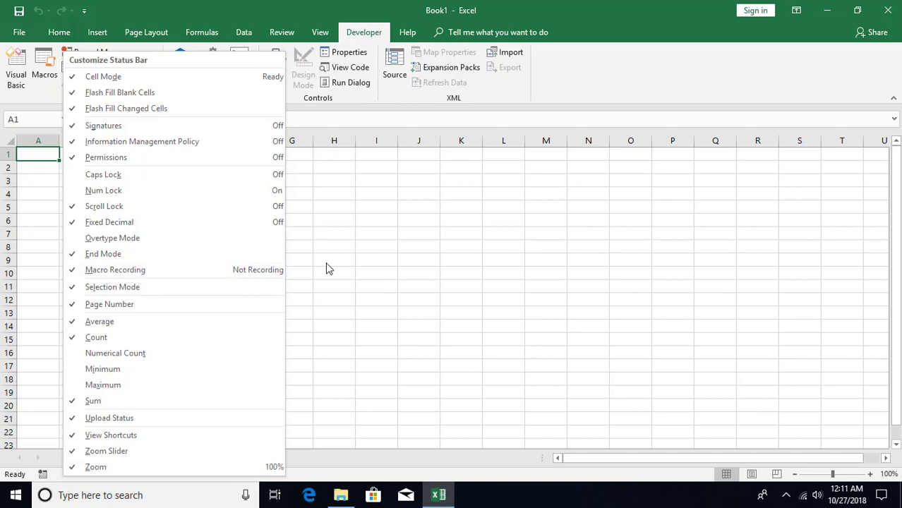
left_click(577, 67)
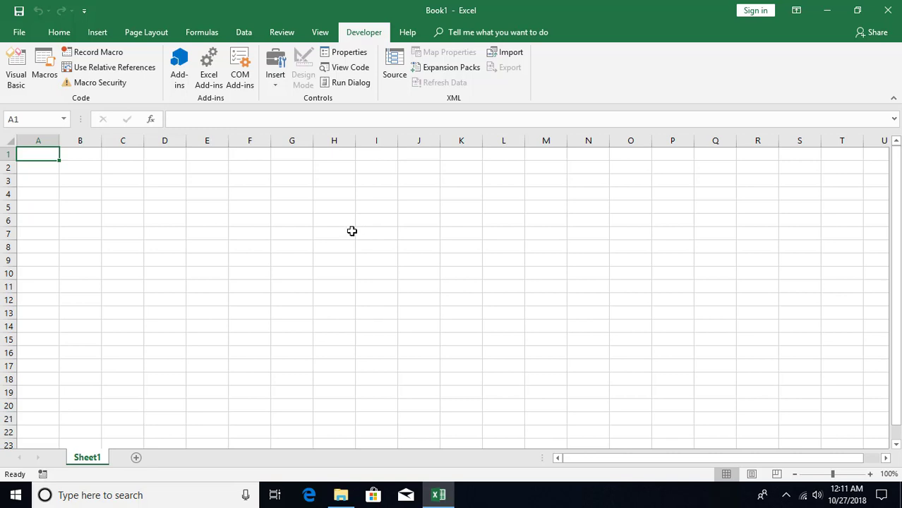
Step: Set up a new macro recording and try to name the macro "Hello World"
left_click(96, 54)
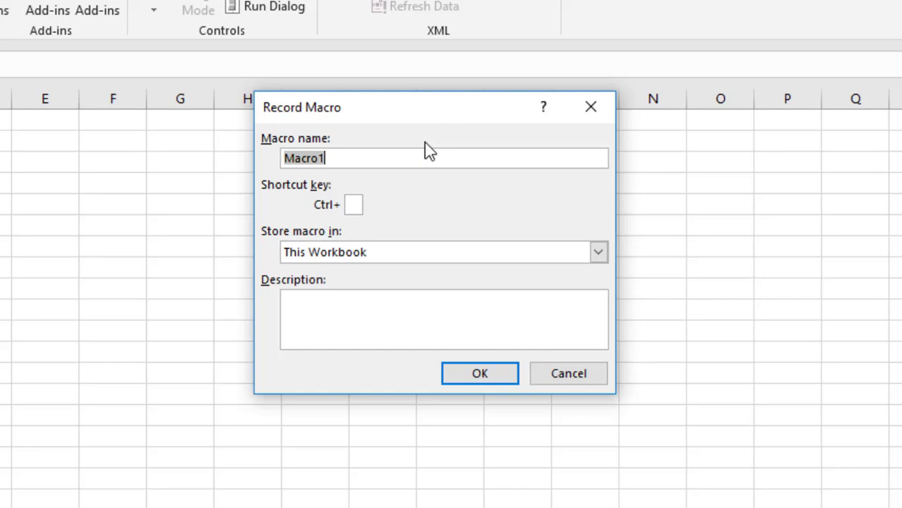
type("Hello World")
key("BackSpace")
key("BackSpace")
type("rld")
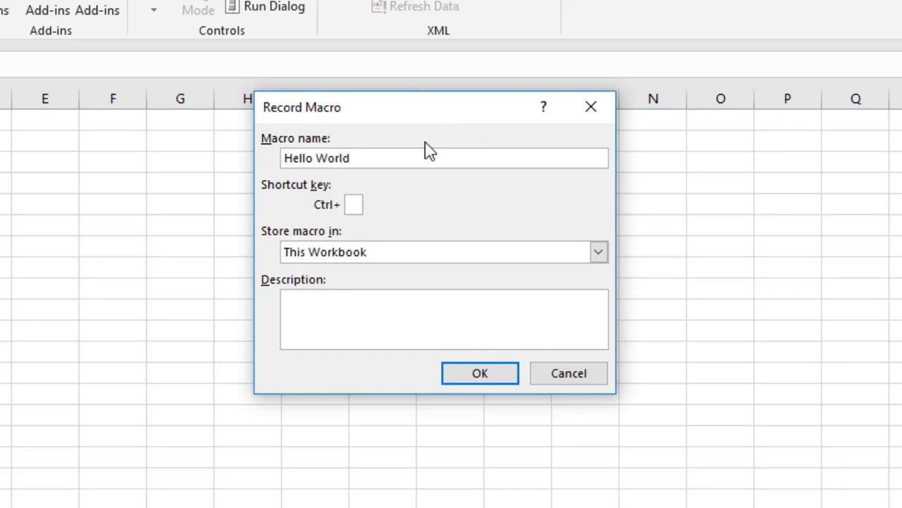
key("Return")
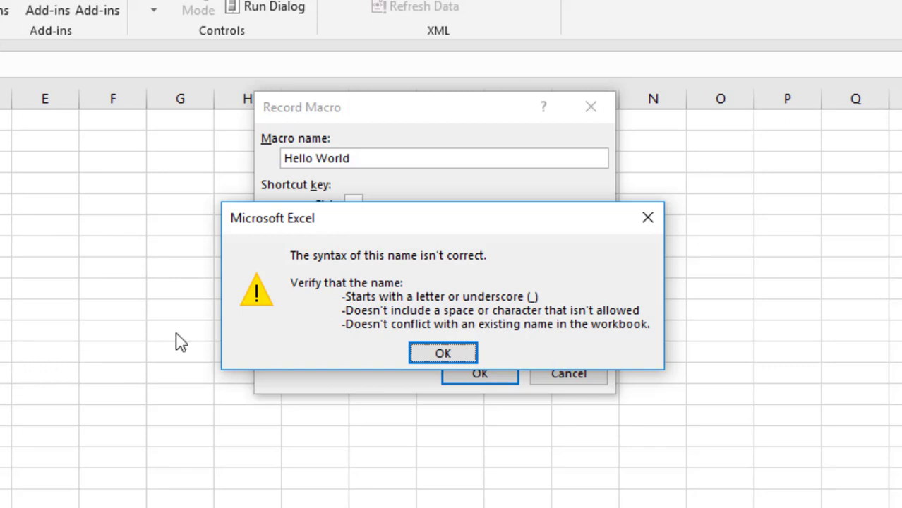
Step: Correct the macro name to HelloWorld without a space and assign it the shortcut Ctrl+Shift+N
left_click(443, 355)
left_click(314, 156)
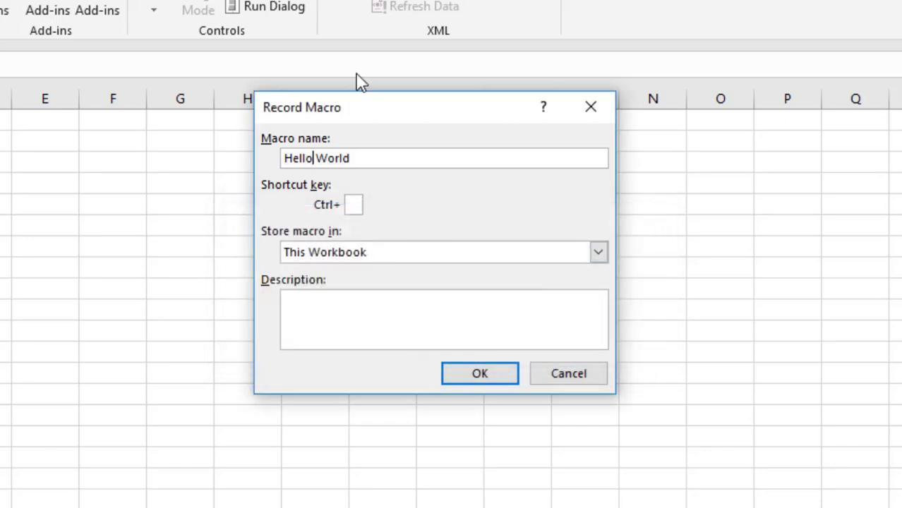
key("Delete")
left_click(356, 204)
type("n")
key("BackSpace")
type("N")
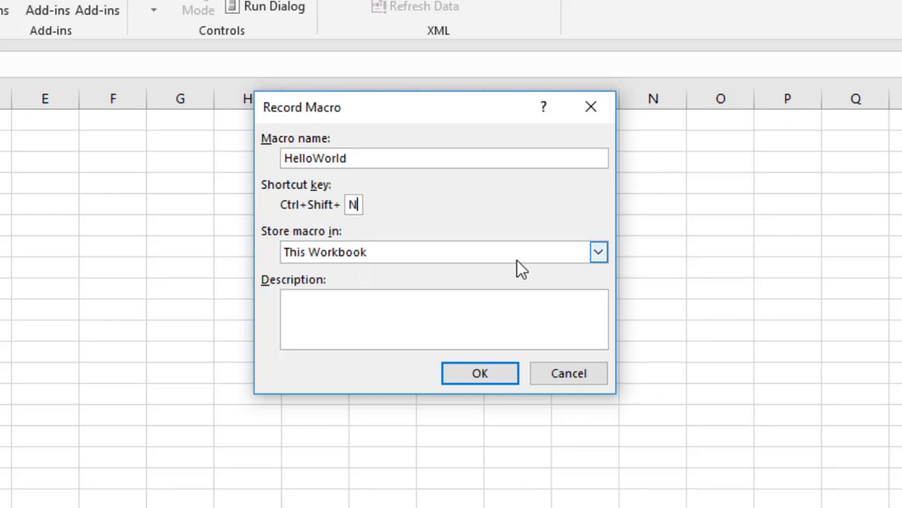
Step: Set the macro to be stored in This Workbook, leave its description empty and start recording
left_click(484, 252)
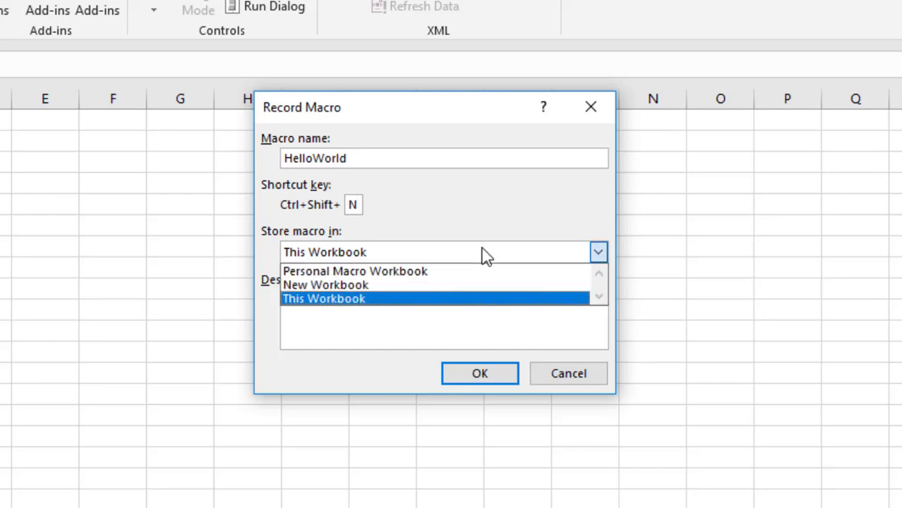
left_click(442, 272)
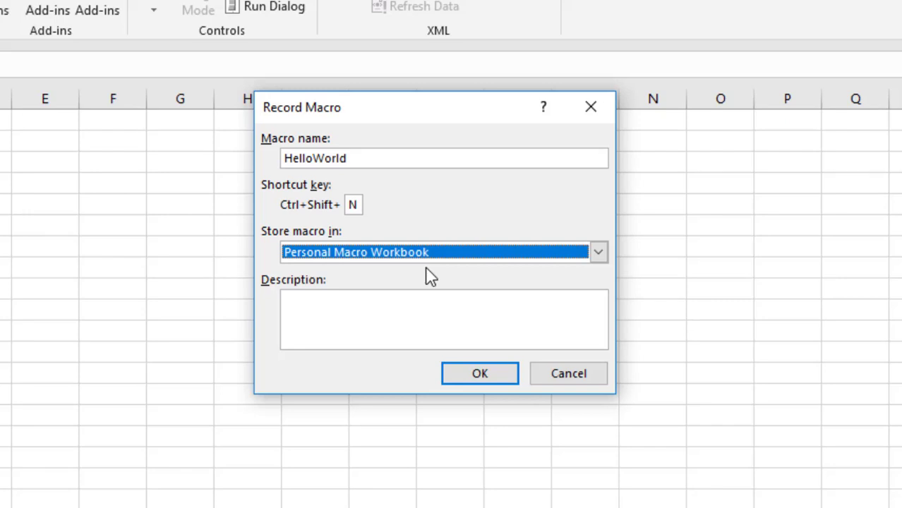
left_click(435, 254)
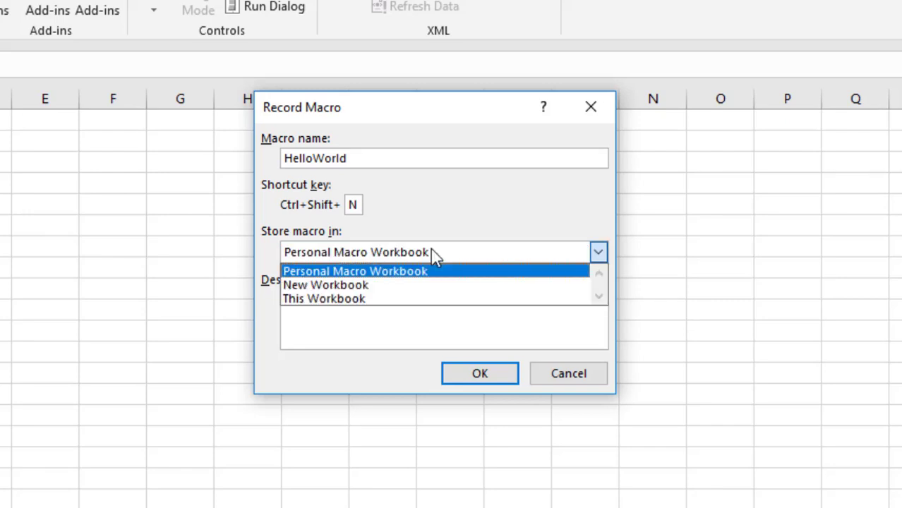
left_click(373, 299)
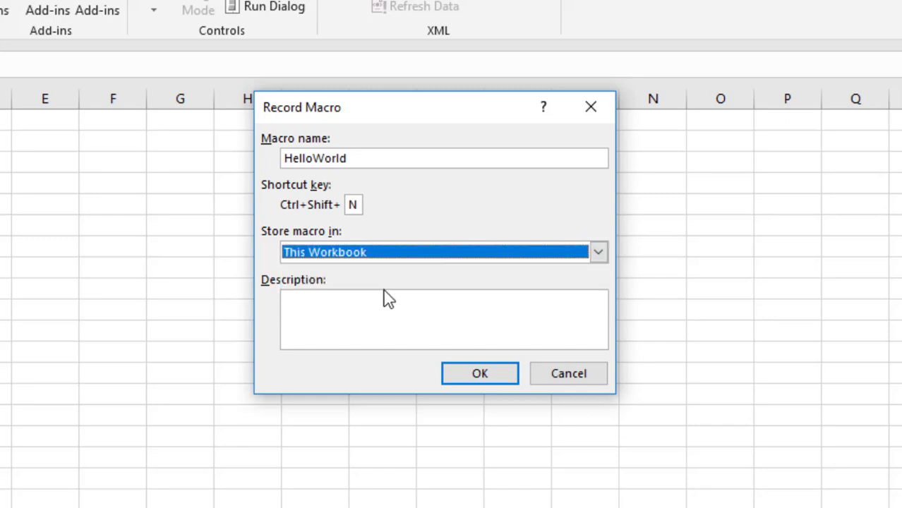
left_click(360, 315)
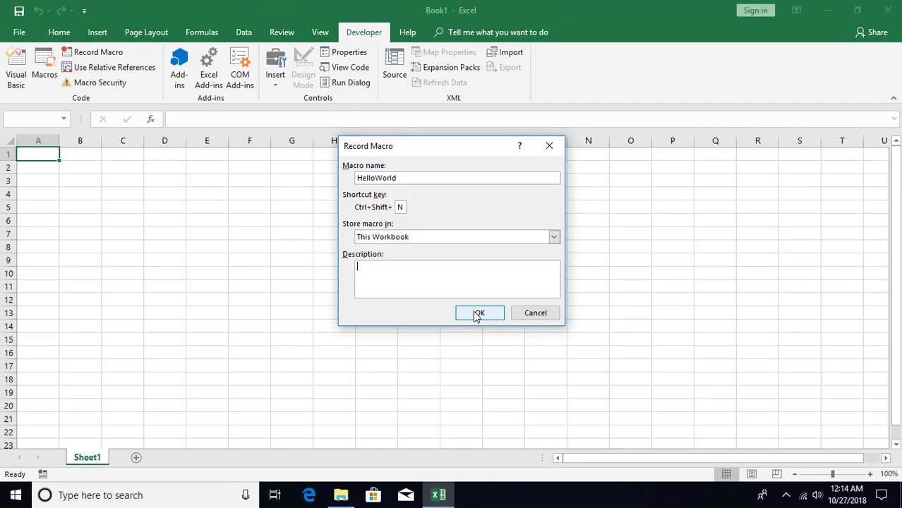
left_click(476, 376)
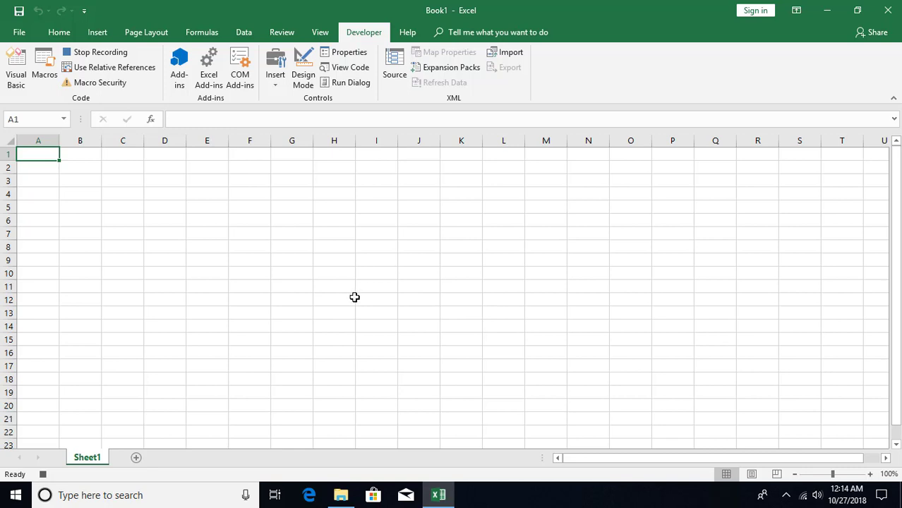
Step: Enter "Hello World" in cell C1 and set its font size to 20
left_click(121, 155)
type("Hello World")
key("Return")
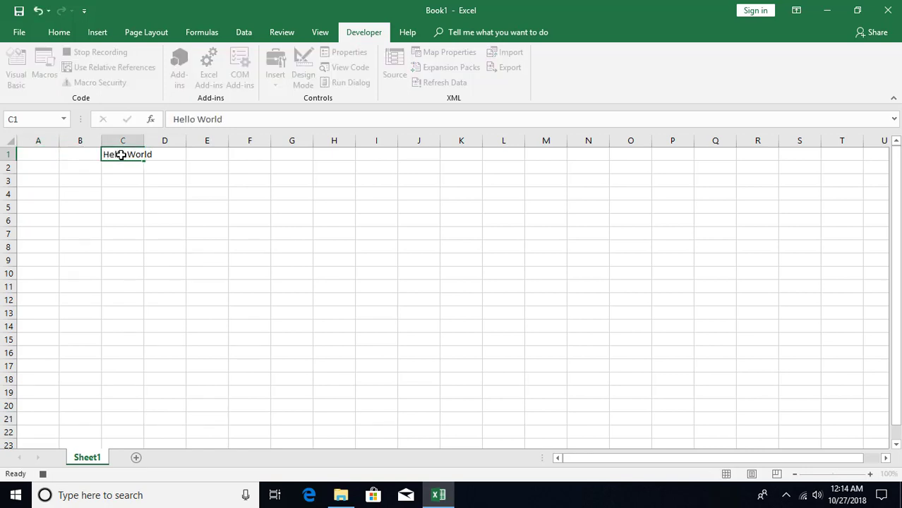
left_click(122, 154)
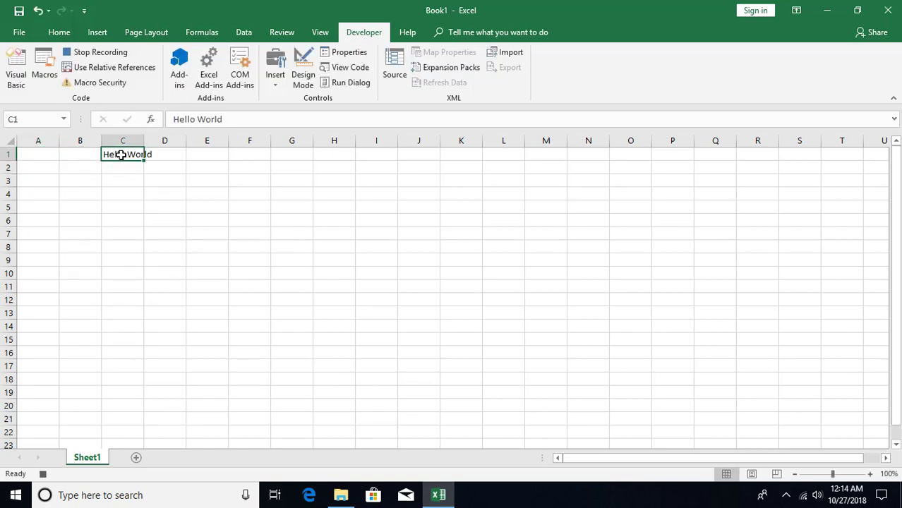
left_click(55, 33)
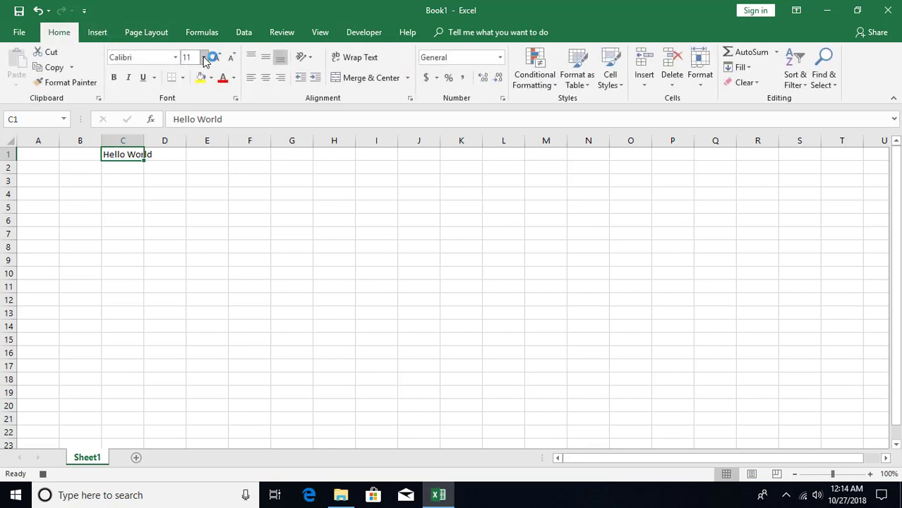
left_click(203, 56)
left_click(189, 174)
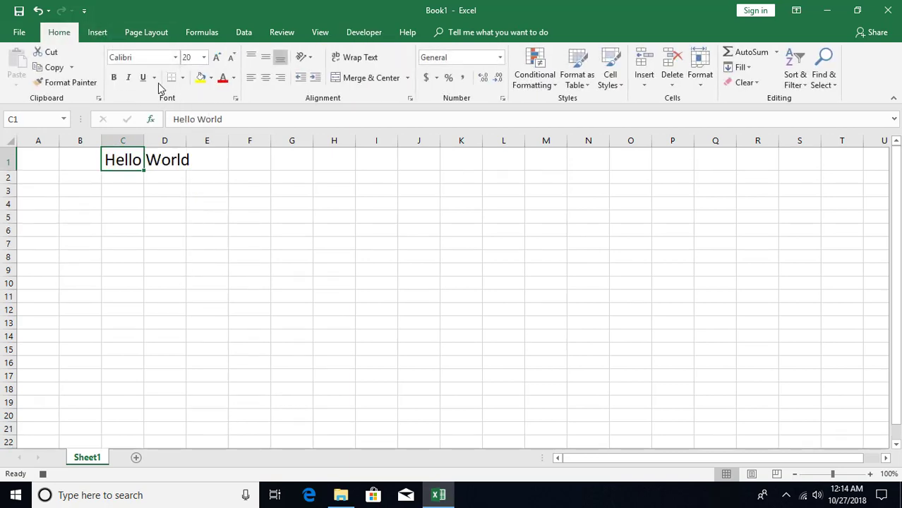
Step: Give cell C1 a dark green fill and a light gray font color
left_click(211, 78)
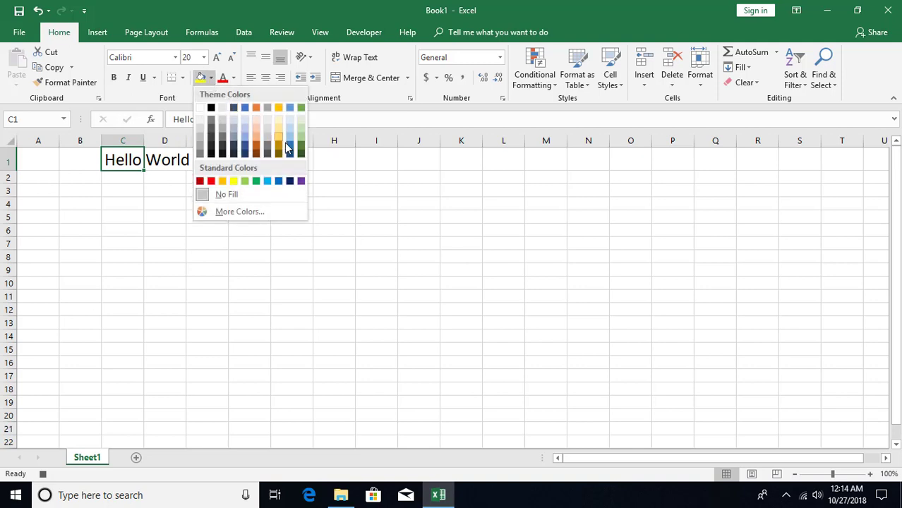
left_click(300, 147)
left_click(233, 77)
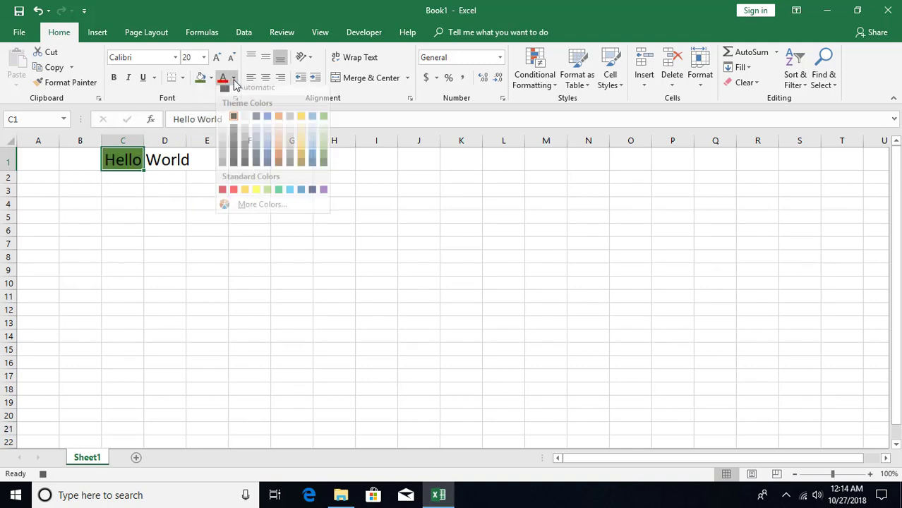
left_click(245, 124)
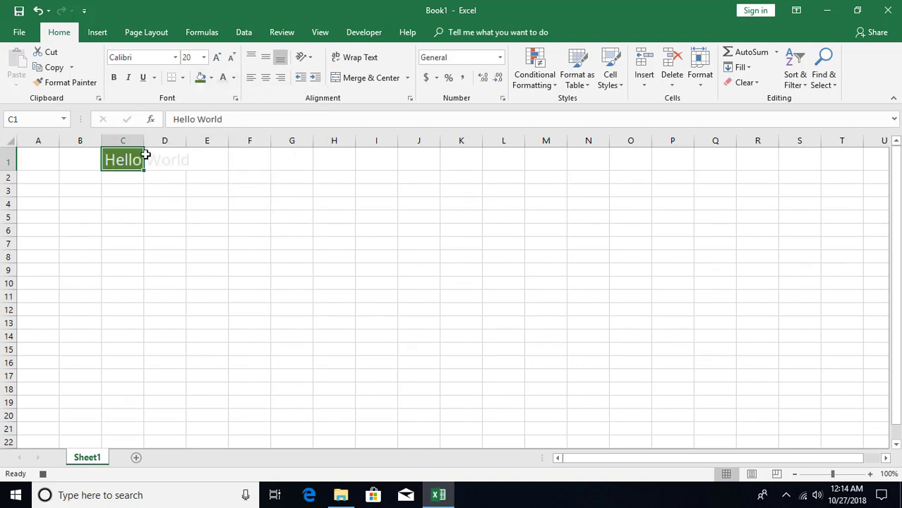
Step: Merge and center cells C1 through E1, and stop recording the macro
left_click_drag(126, 160, 202, 159)
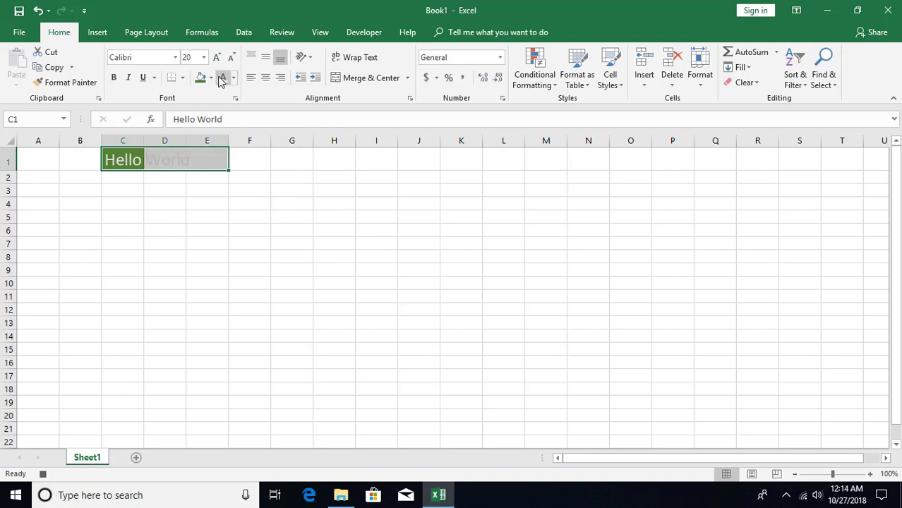
left_click(367, 78)
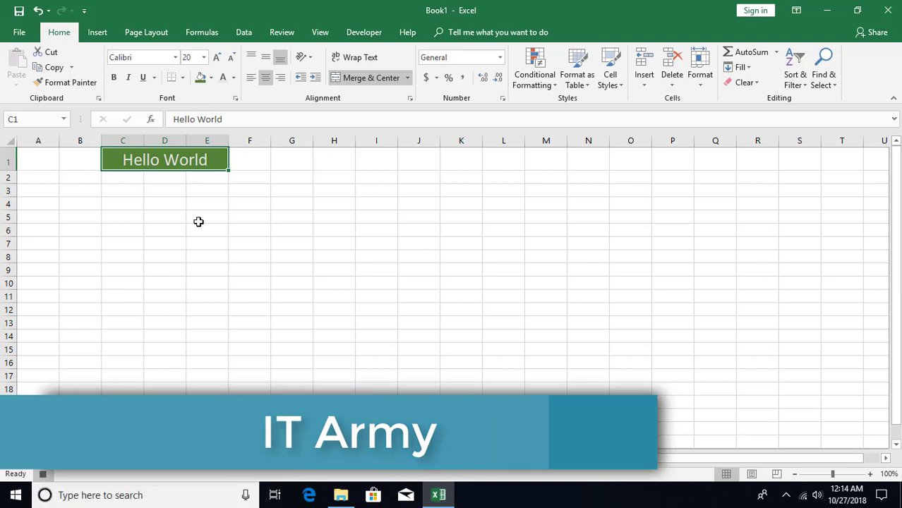
left_click(364, 32)
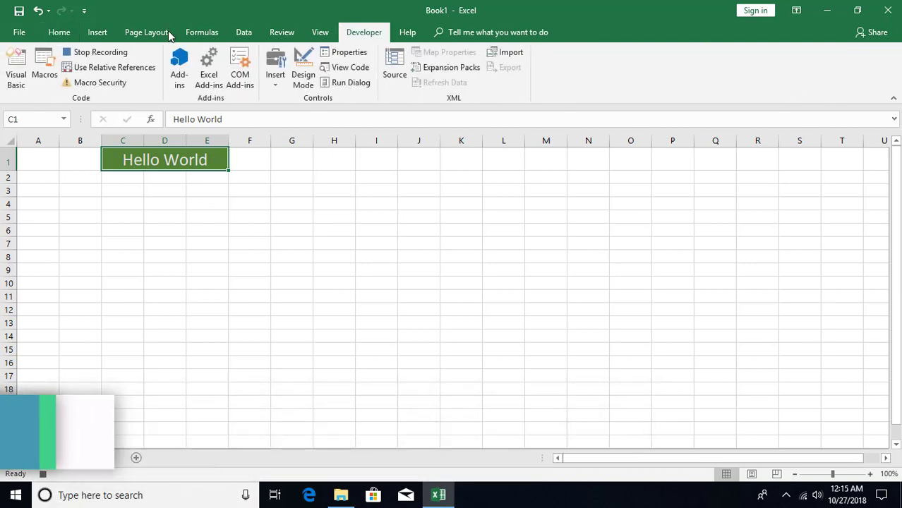
left_click(86, 53)
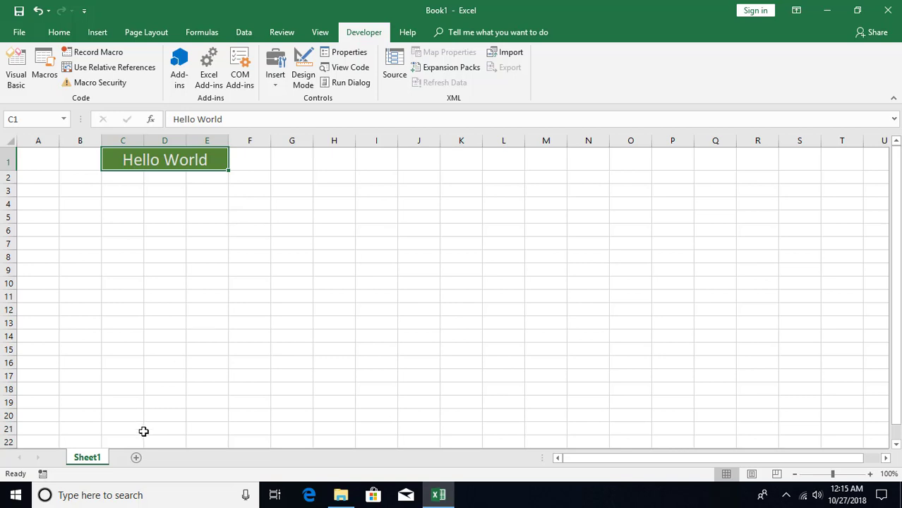
Step: Run the HelloWorld macro on a newly added worksheet and compare the result with Sheet1
left_click(136, 458)
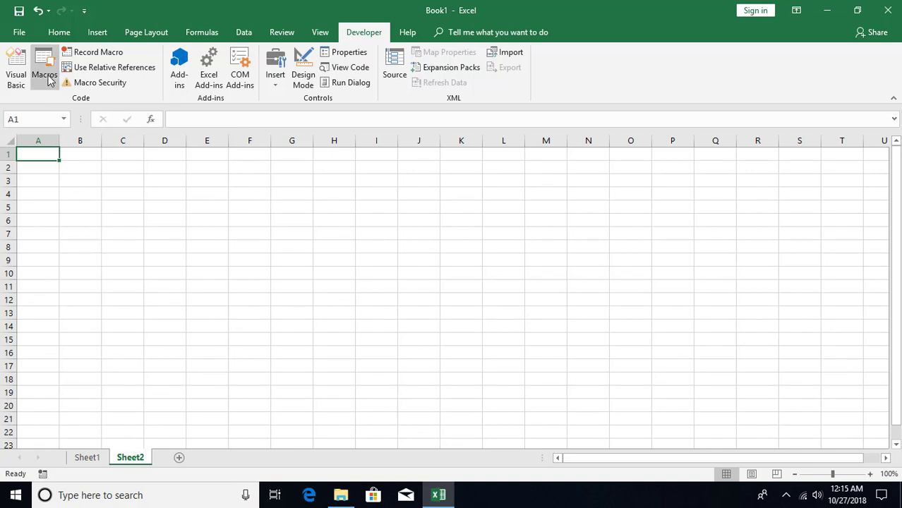
left_click(320, 31)
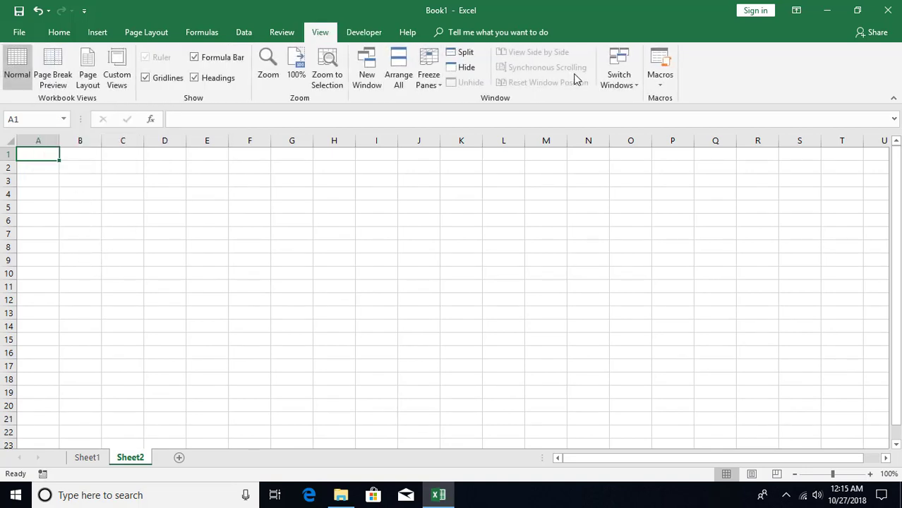
left_click(660, 85)
left_click(669, 98)
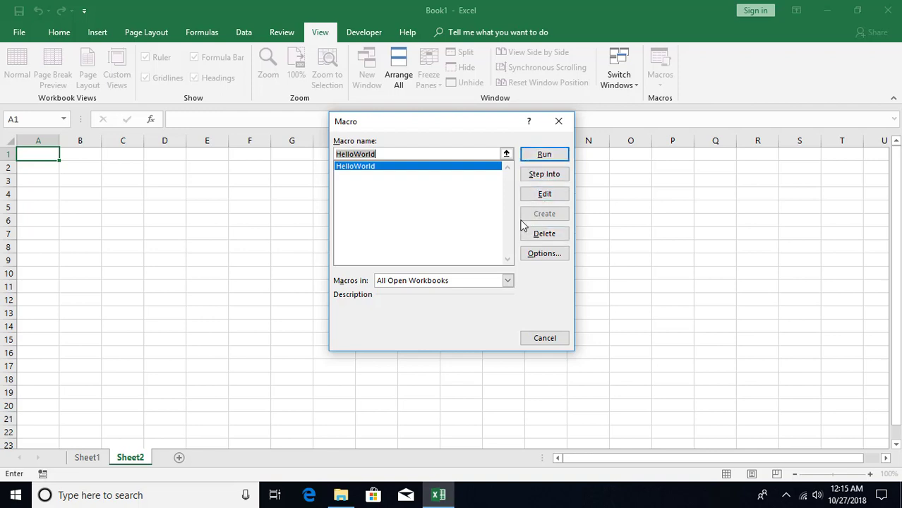
left_click(544, 253)
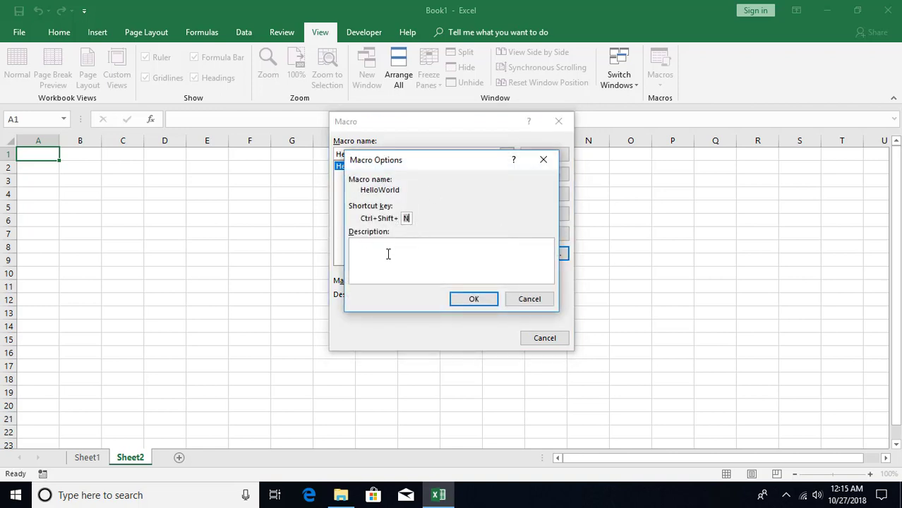
left_click(529, 298)
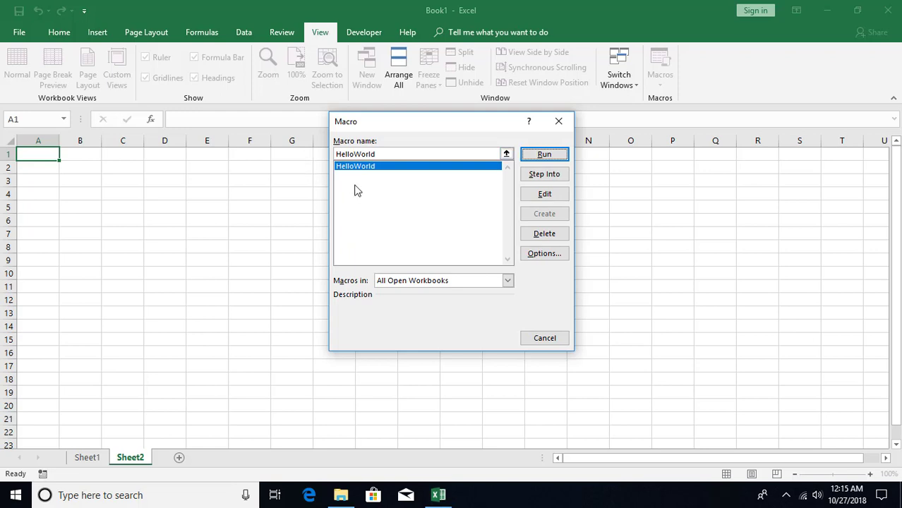
left_click(542, 156)
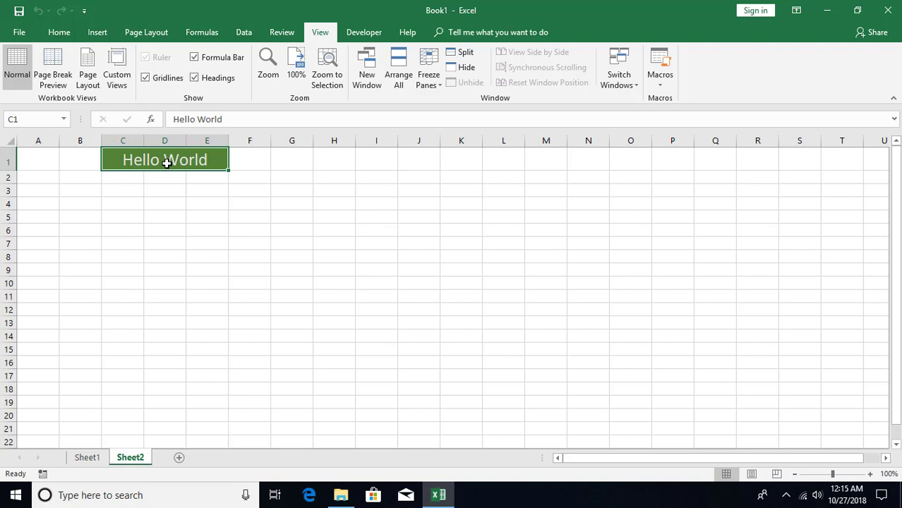
left_click(86, 458)
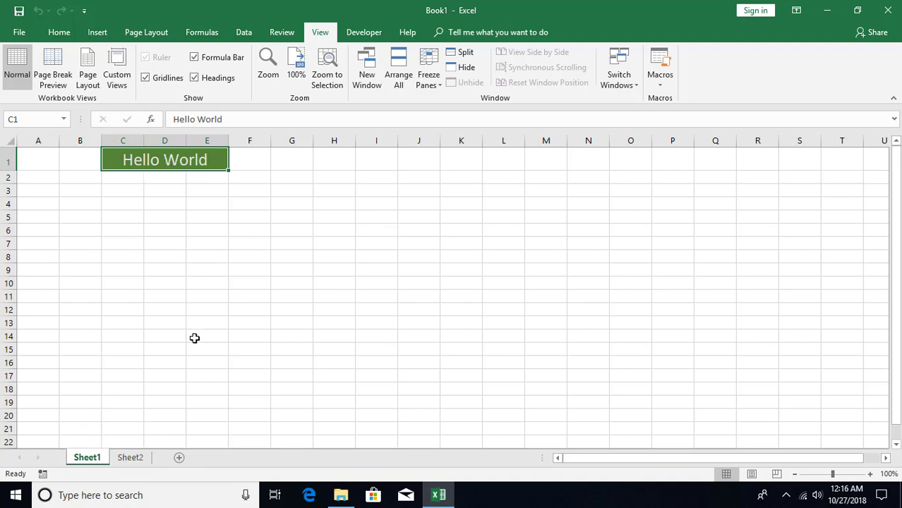
left_click(130, 458)
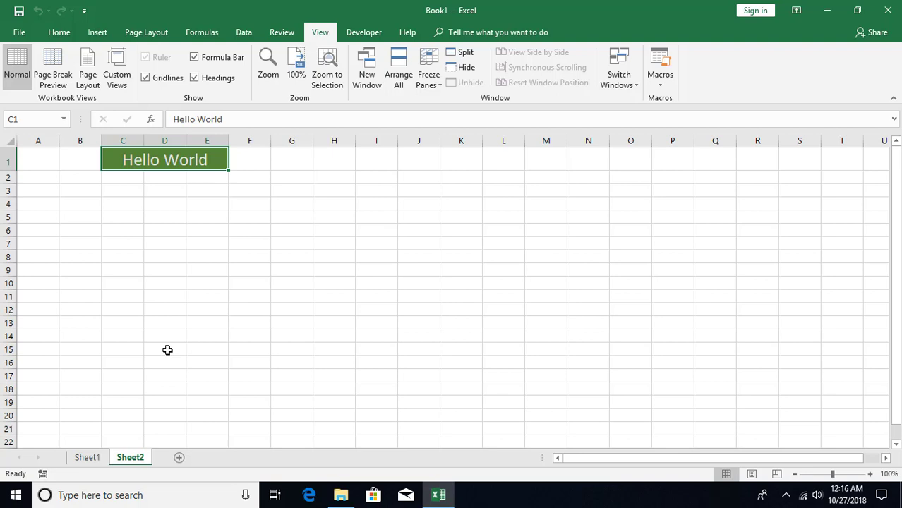
Step: Try to save the workbook as MacroDemo in the Documents > Excel folder in the regular Excel Workbook format
key("ctrl+s")
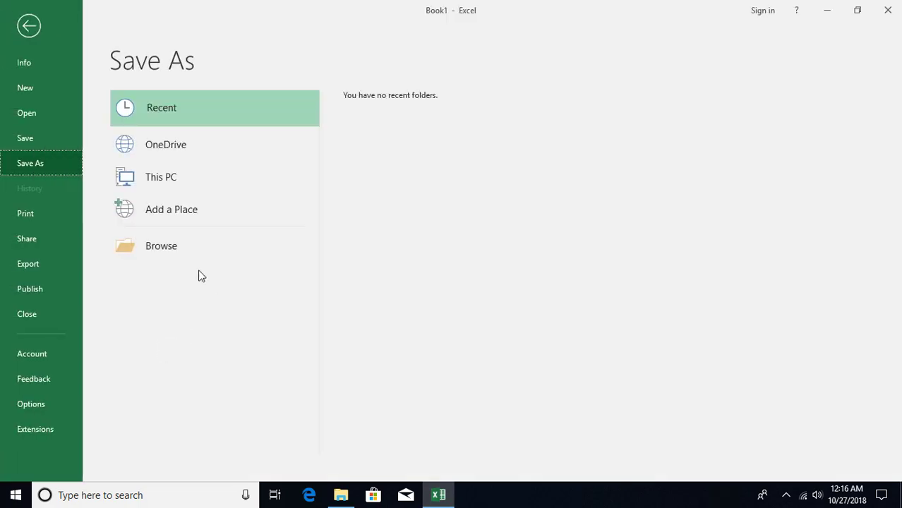
left_click(219, 242)
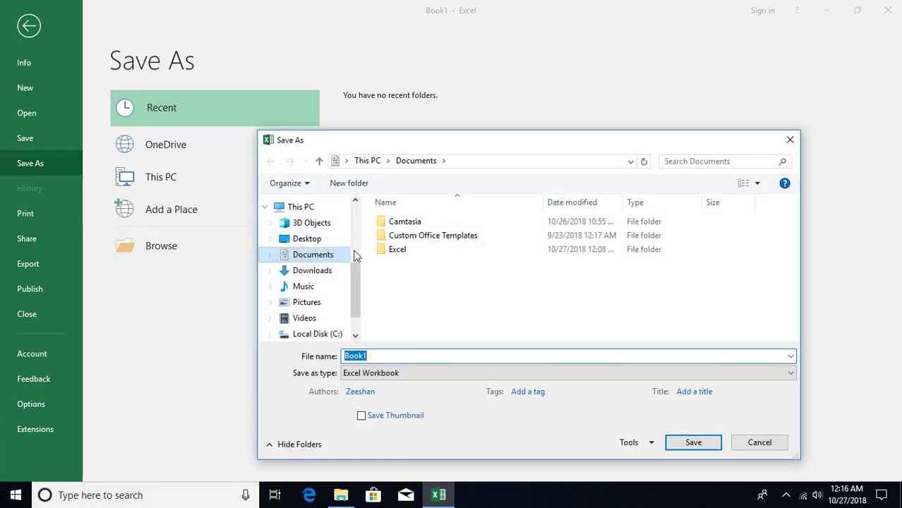
double_click(381, 250)
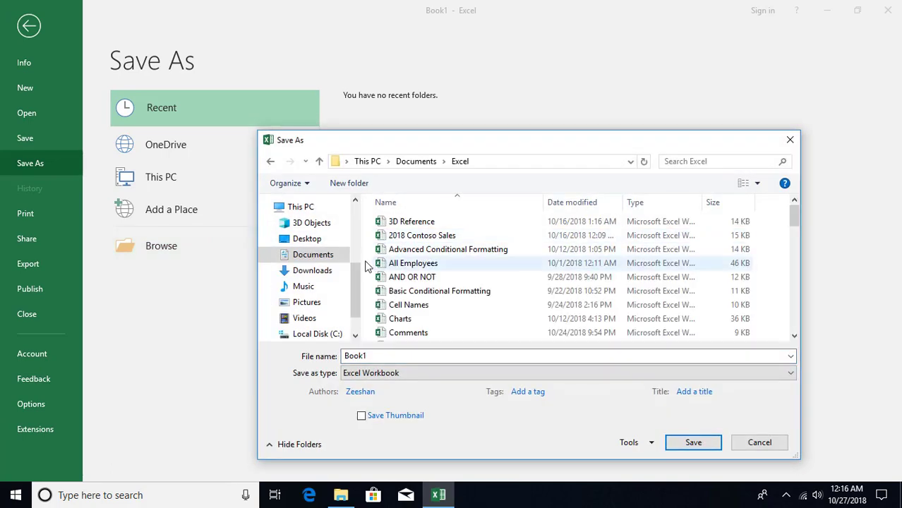
double_click(385, 356)
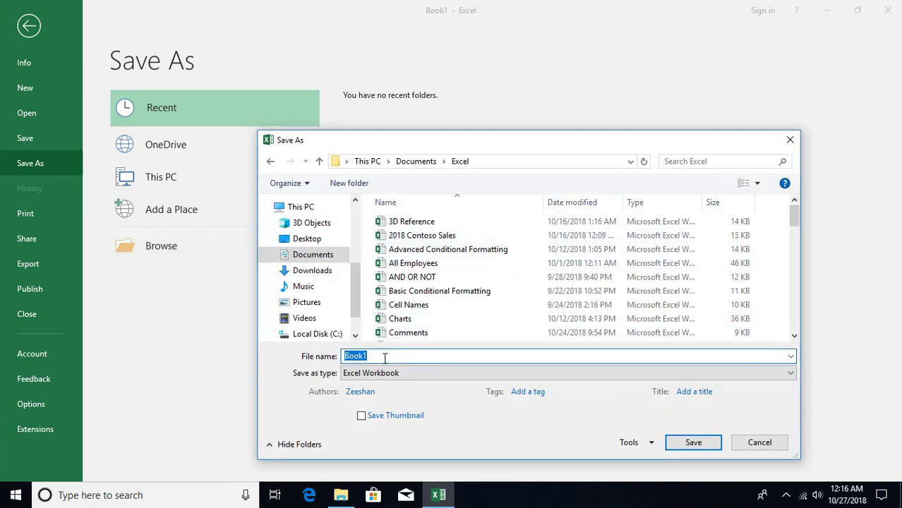
type("MacroDemo")
key("Return")
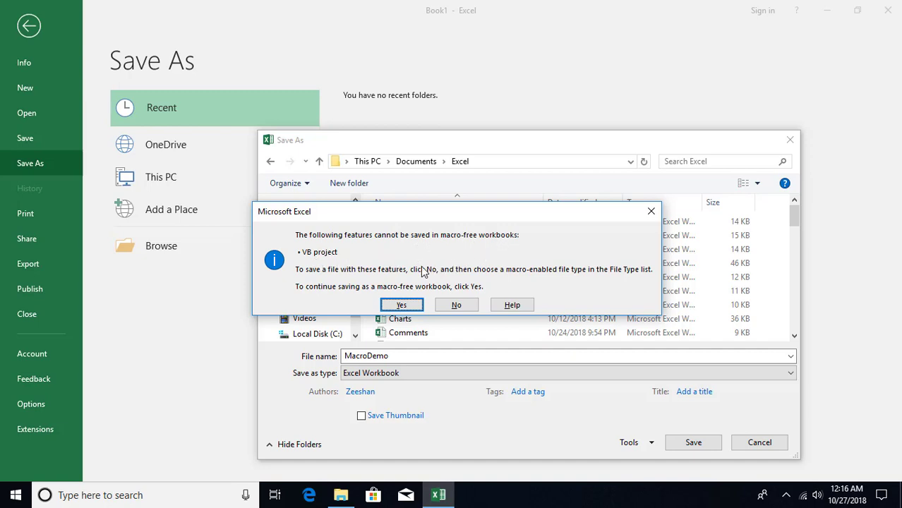
Step: Decline the macro-free format, save MacroDemo as an Excel Macro-Enabled Workbook and close it
left_click(460, 306)
left_click(427, 374)
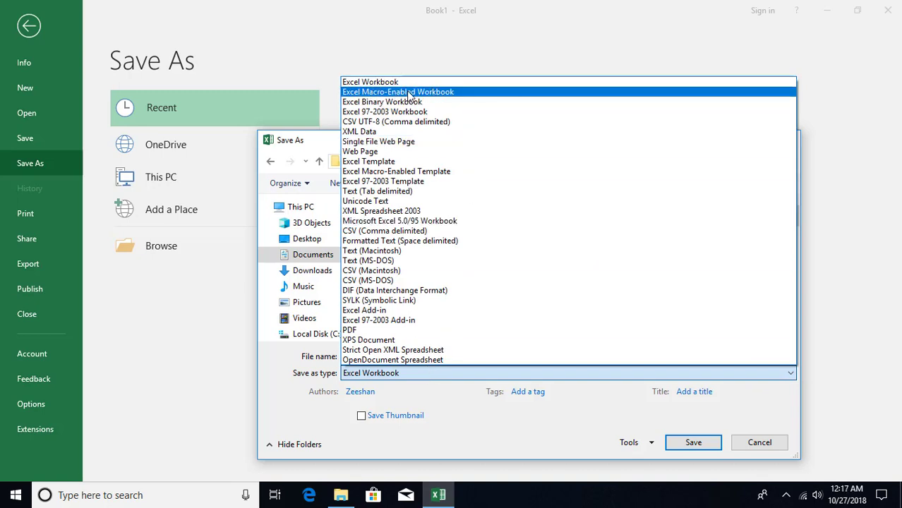
left_click(408, 94)
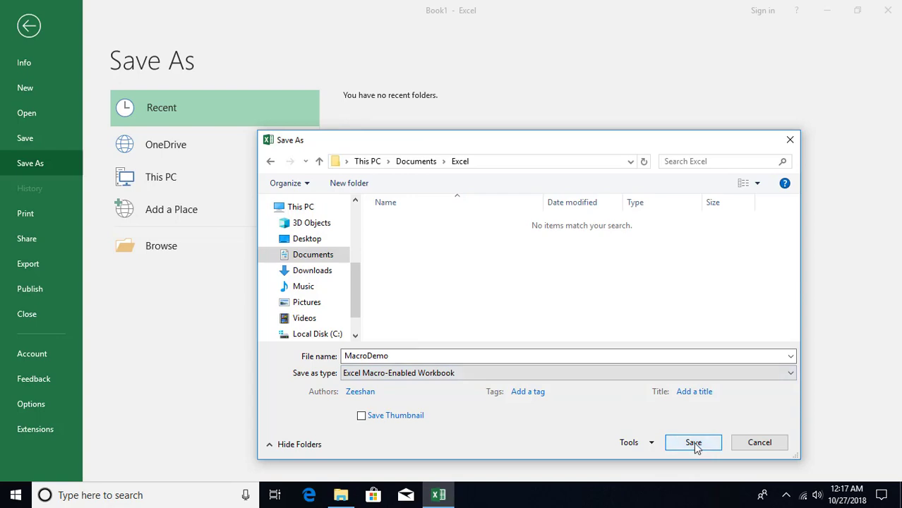
left_click(693, 443)
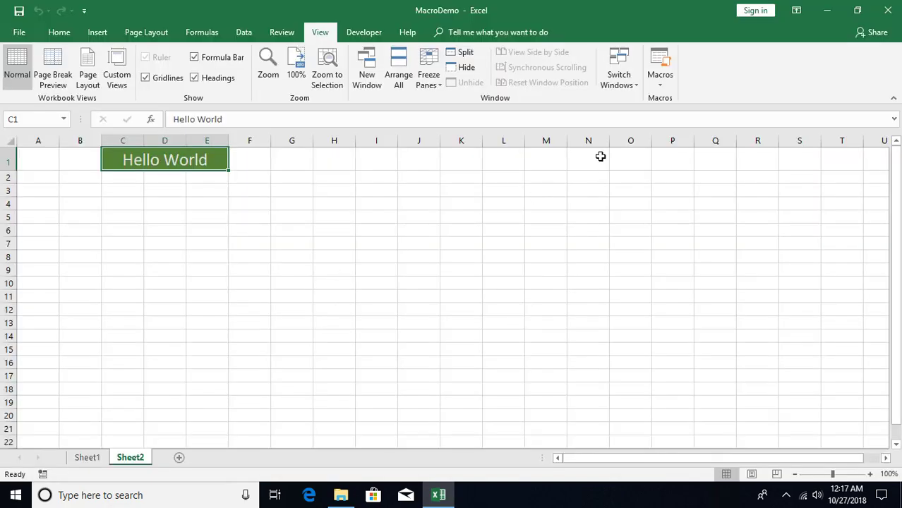
left_click(887, 10)
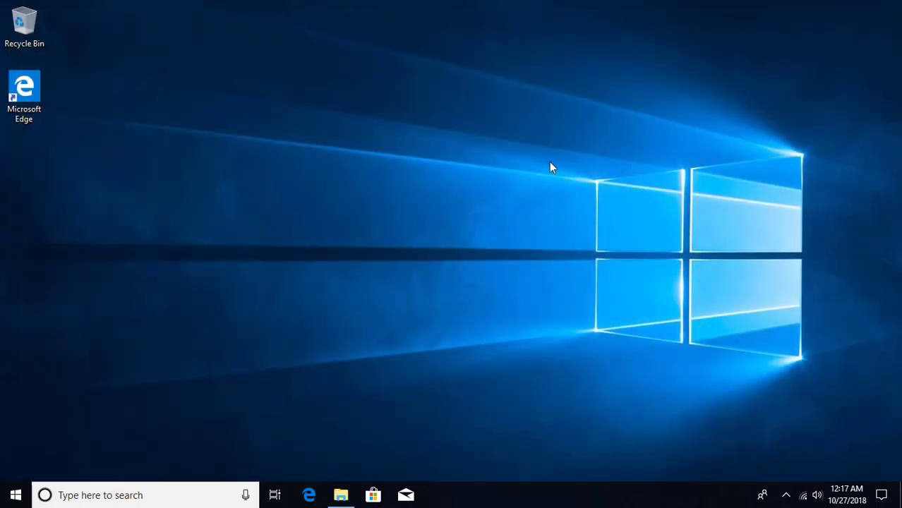
Step: Switch to File Explorer and check the file type in the MacroDemo file's properties
left_click(341, 495)
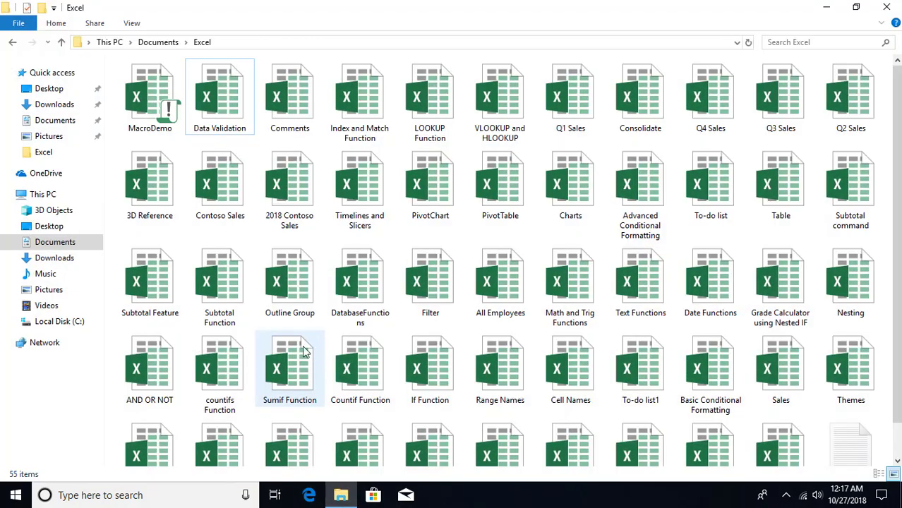
left_click(151, 128)
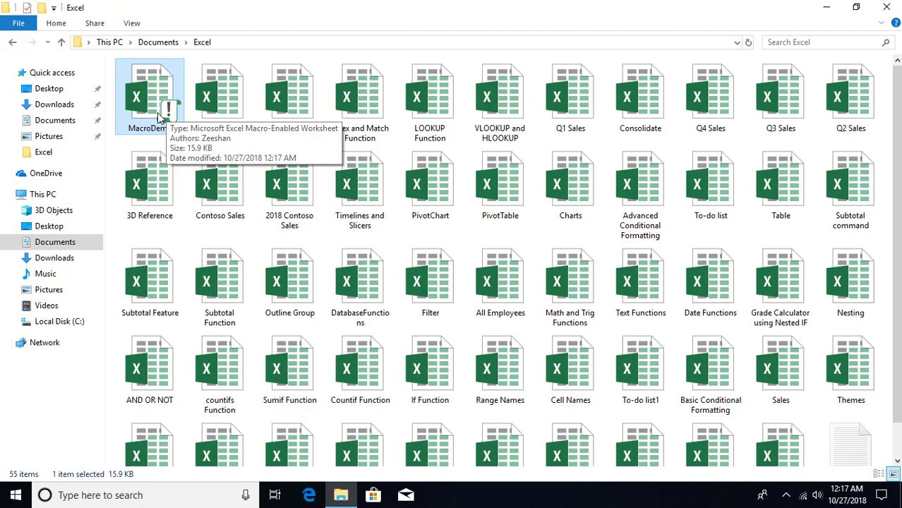
right_click(158, 114)
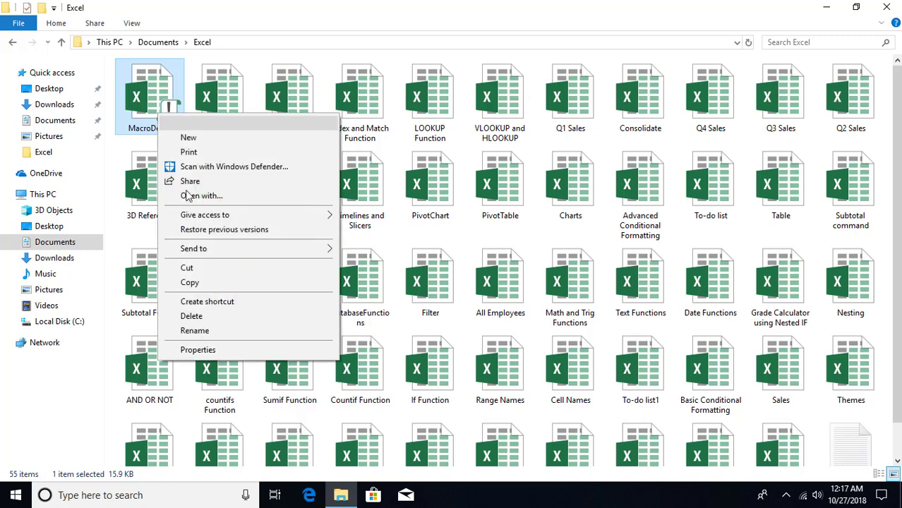
left_click(223, 350)
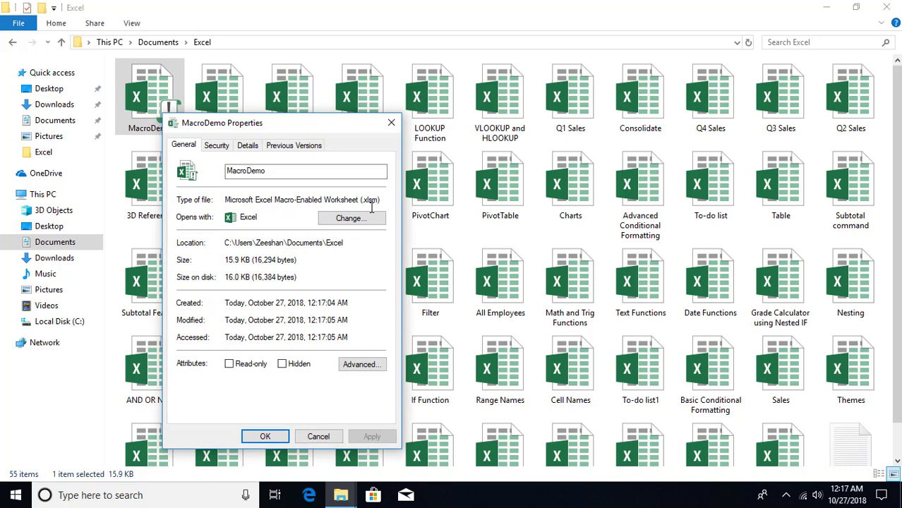
left_click(391, 122)
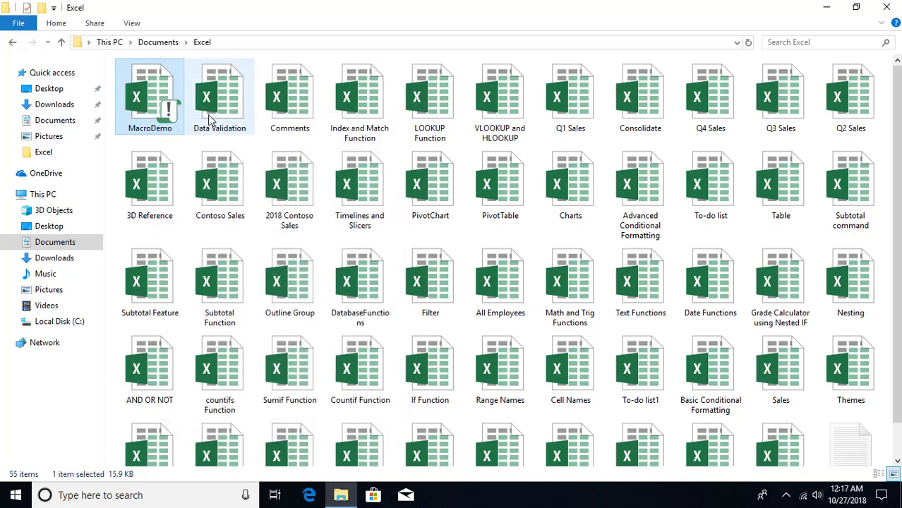
Step: Check the file type in the Data Validation file's properties for comparison
right_click(210, 116)
left_click(249, 352)
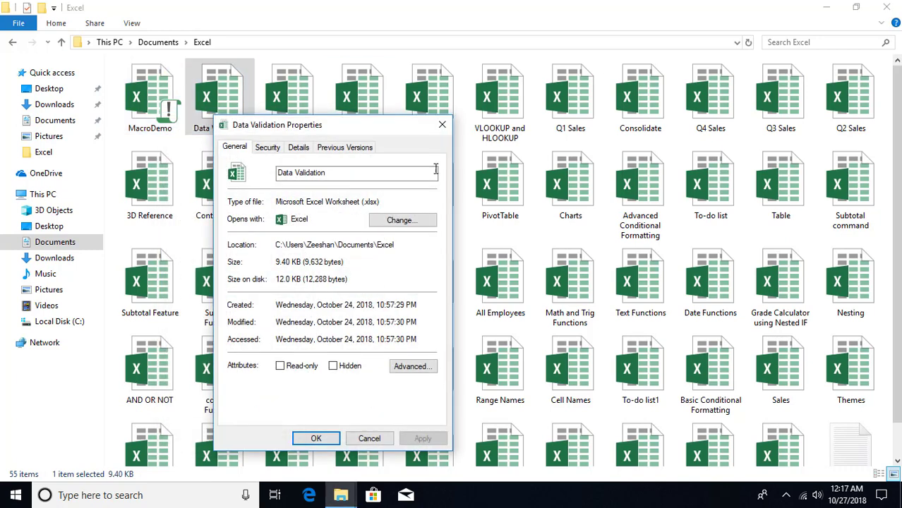
left_click(443, 125)
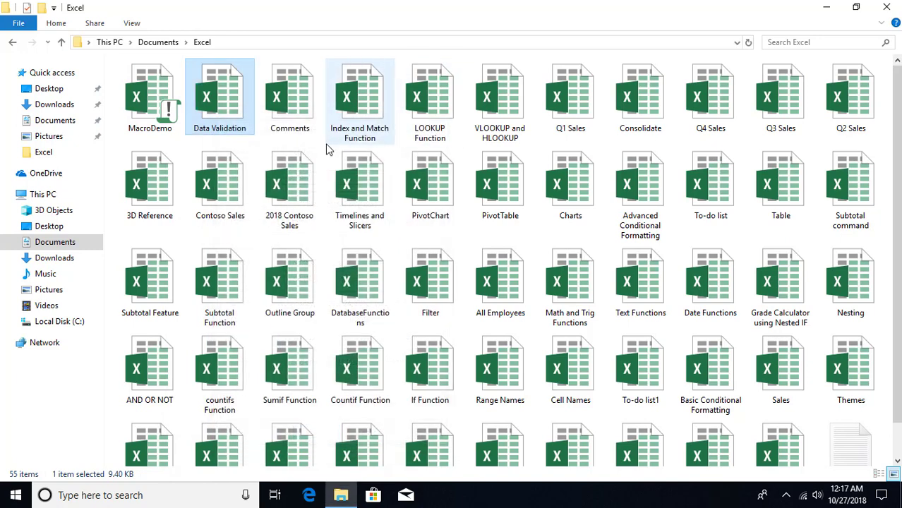
Step: Reopen the MacroDemo workbook in Excel and enable its macro content
left_click(150, 90)
double_click(149, 90)
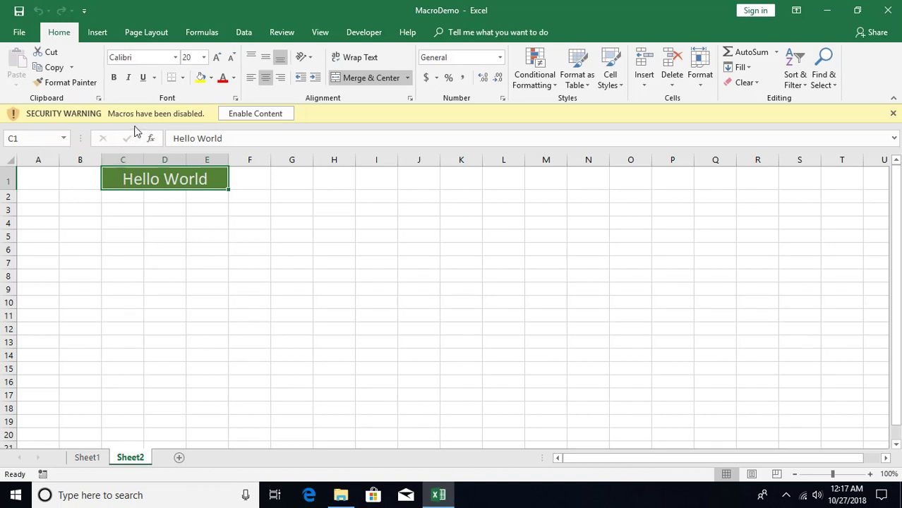
left_click(251, 117)
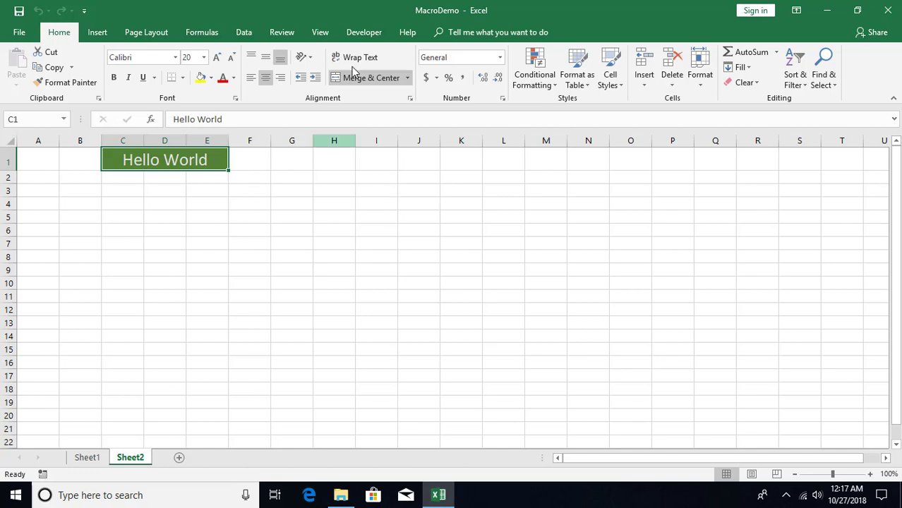
Step: Review the Macro Settings in the Trust Center and leave them without making changes
left_click(357, 33)
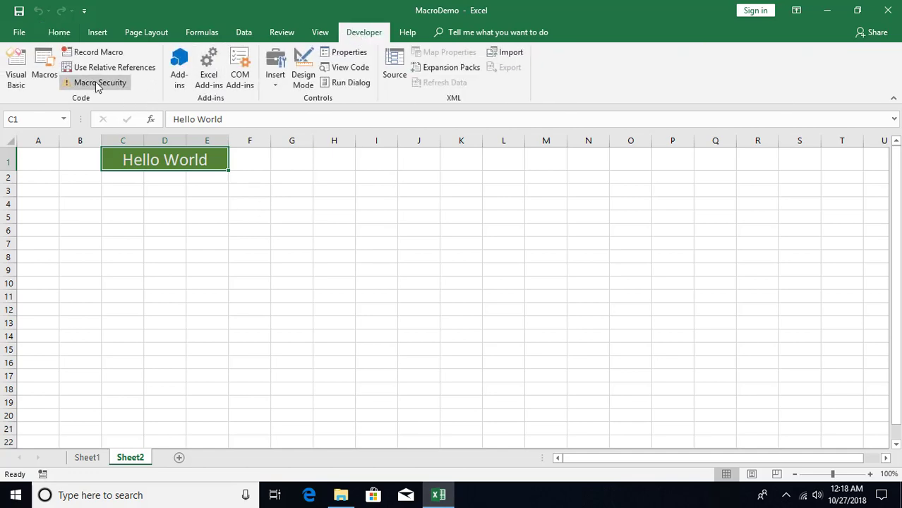
left_click(95, 81)
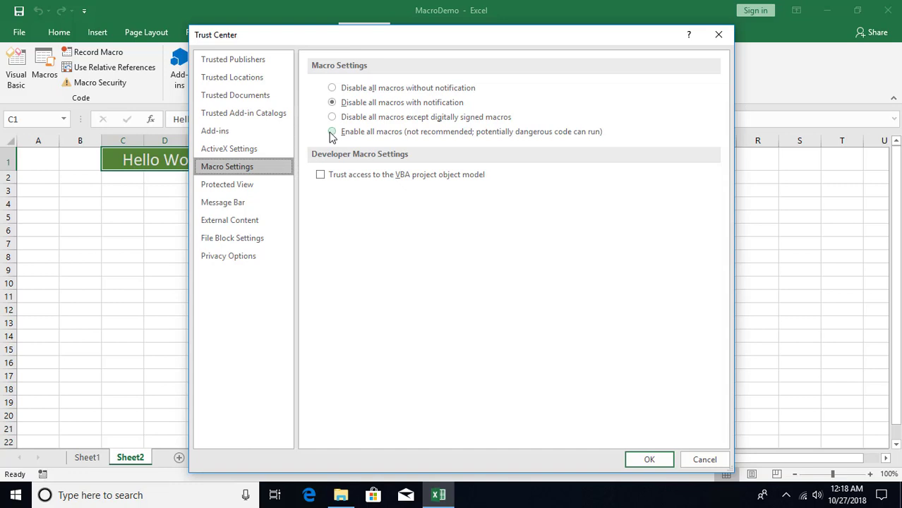
left_click(720, 459)
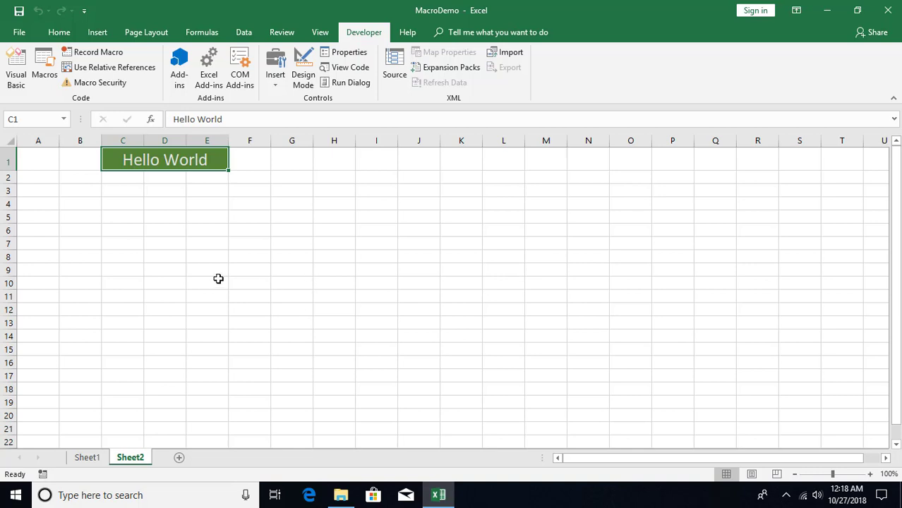
Step: Select cell D9 on Sheet2, view the list of available macros and close it without running one
left_click(156, 267)
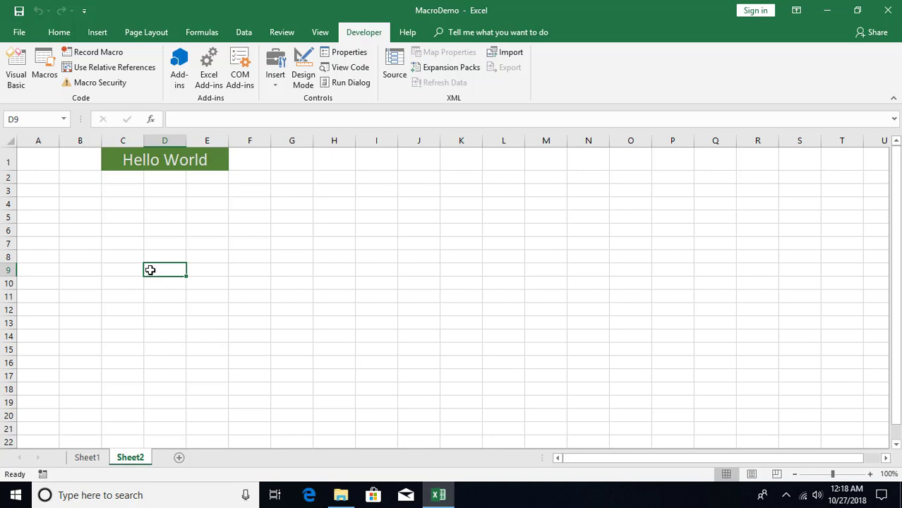
left_click(42, 76)
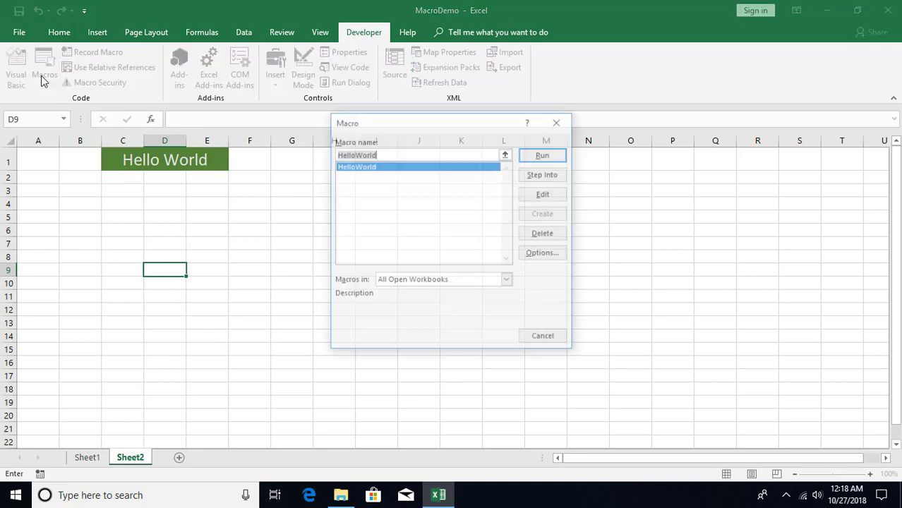
left_click(558, 122)
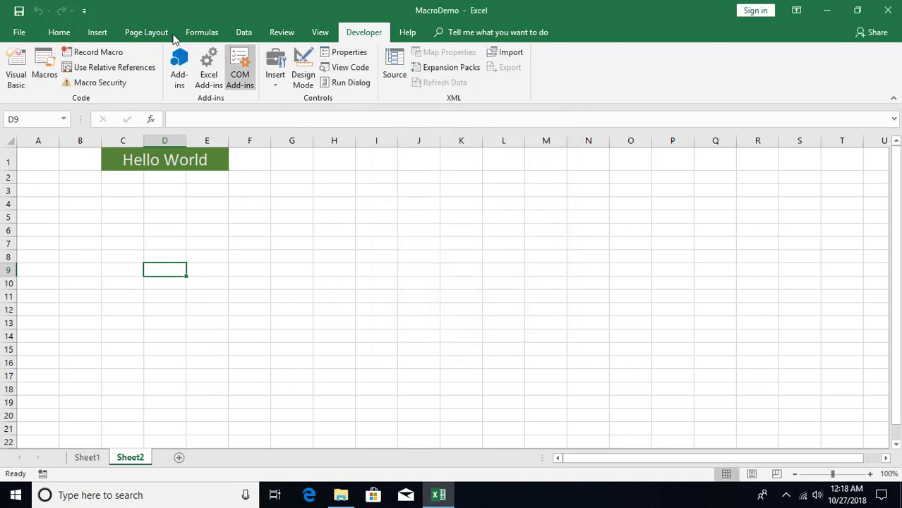
Step: Add the HelloWorld macro to the Quick Access Toolbar for all documents
left_click(85, 11)
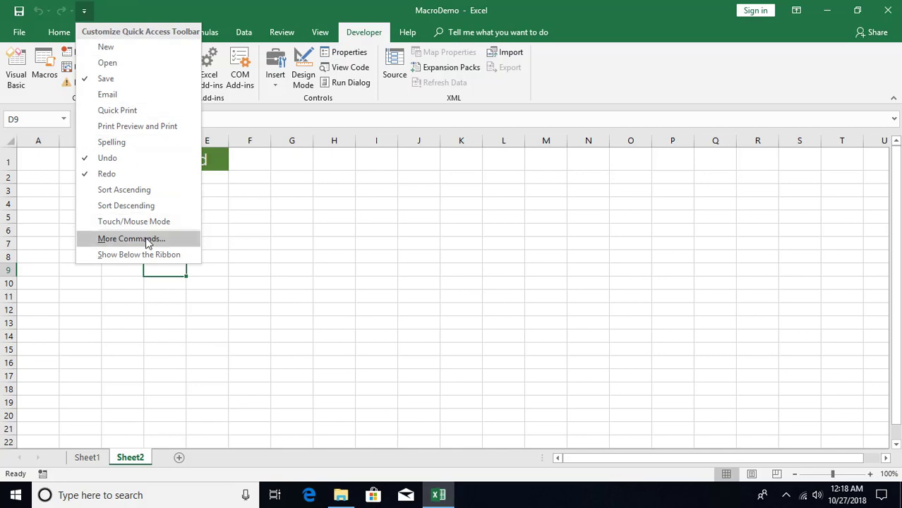
left_click(137, 241)
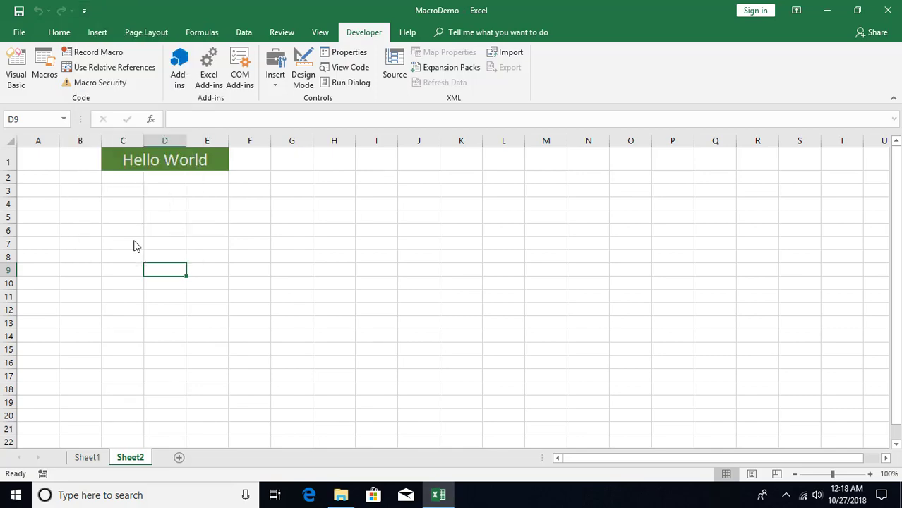
left_click(357, 92)
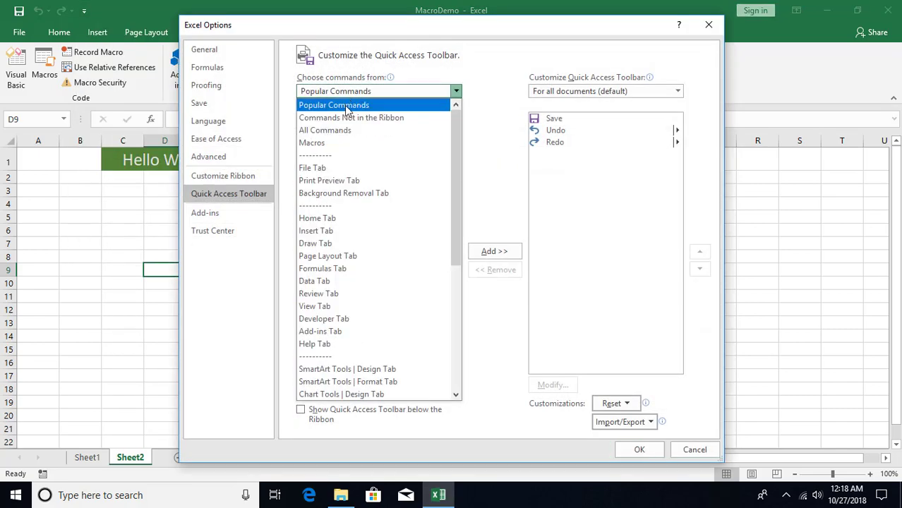
left_click(316, 143)
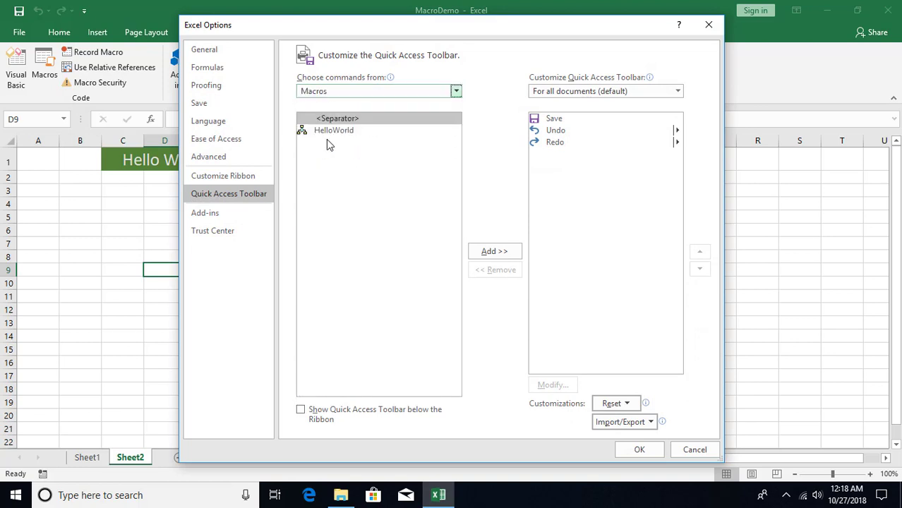
left_click(329, 132)
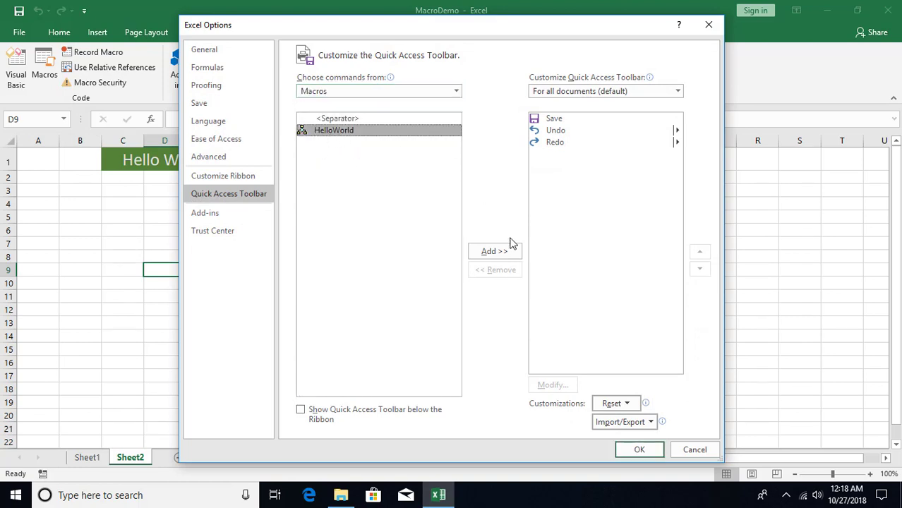
left_click(495, 252)
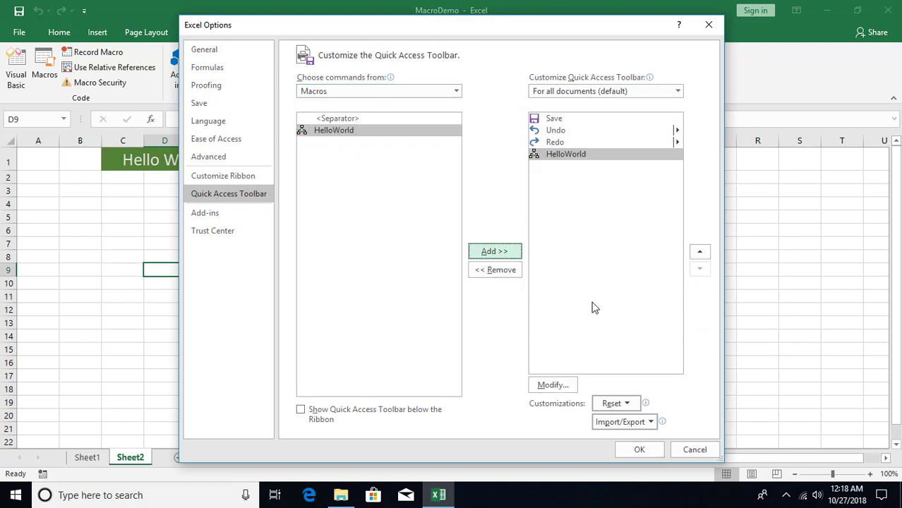
left_click(638, 450)
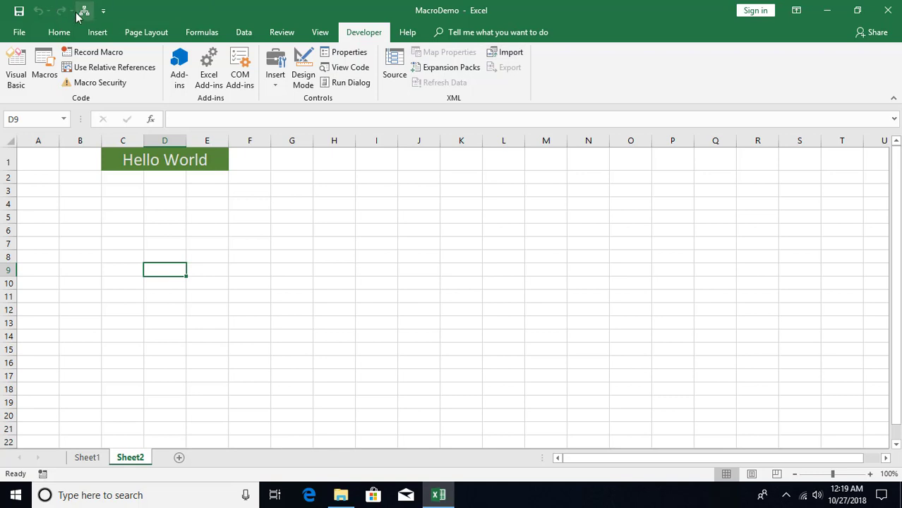
Step: Insert a new sheet and run the HelloWorld macro on it from the Quick Access Toolbar
left_click(180, 458)
left_click(83, 11)
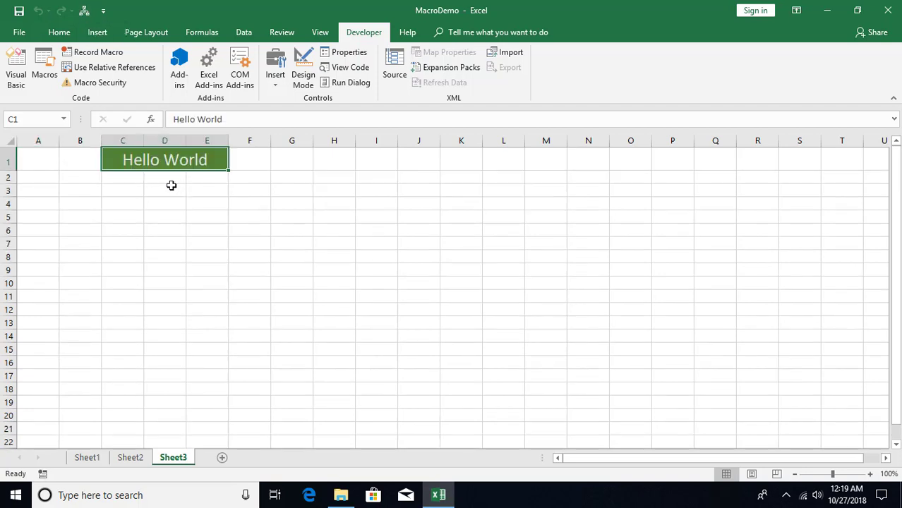
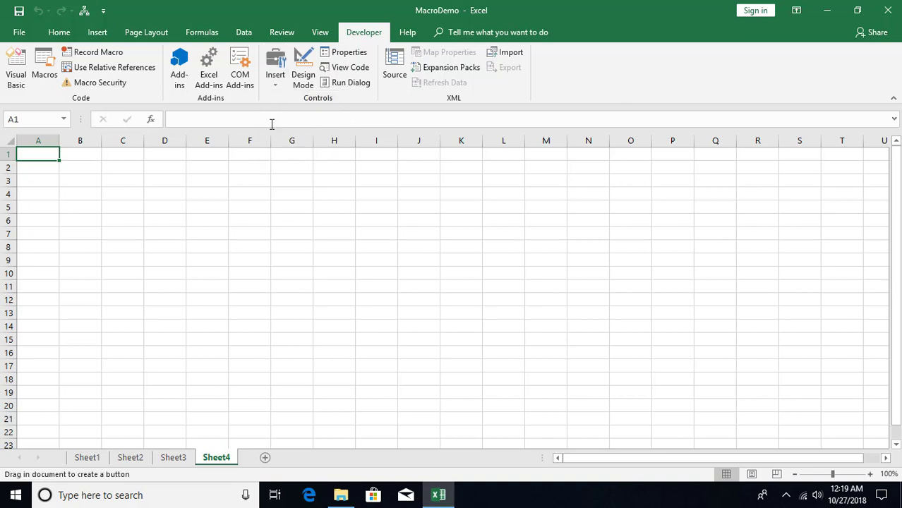
Step: Draw a form button over about H3:J5 on Sheet4 and assign the HelloWorld macro to it
left_click_drag(314, 175, 439, 203)
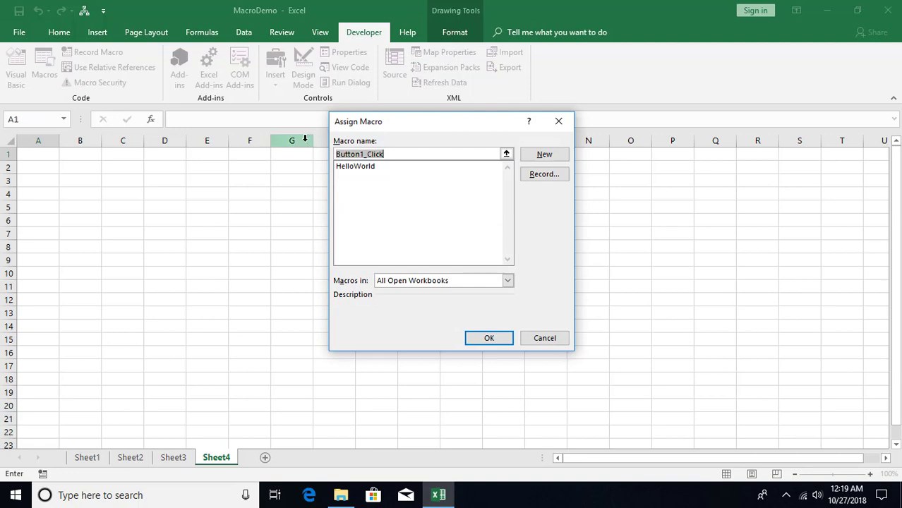
left_click(355, 167)
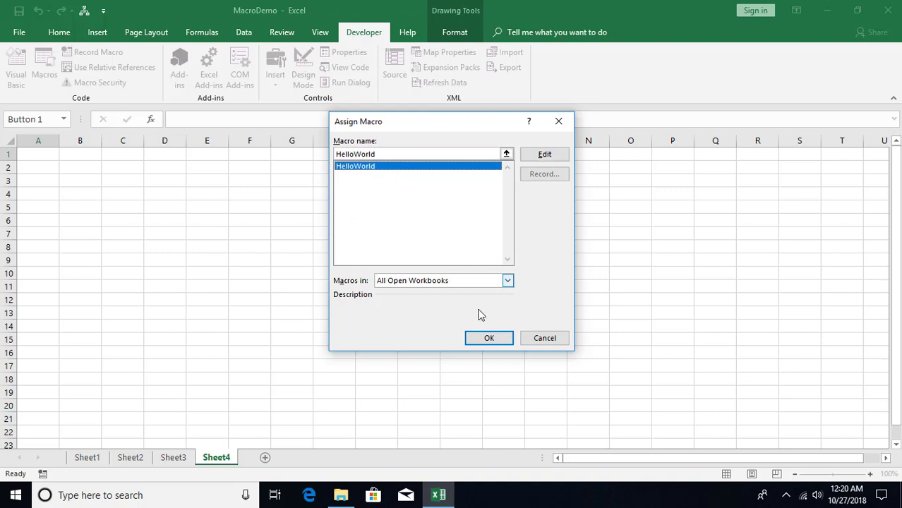
left_click(489, 338)
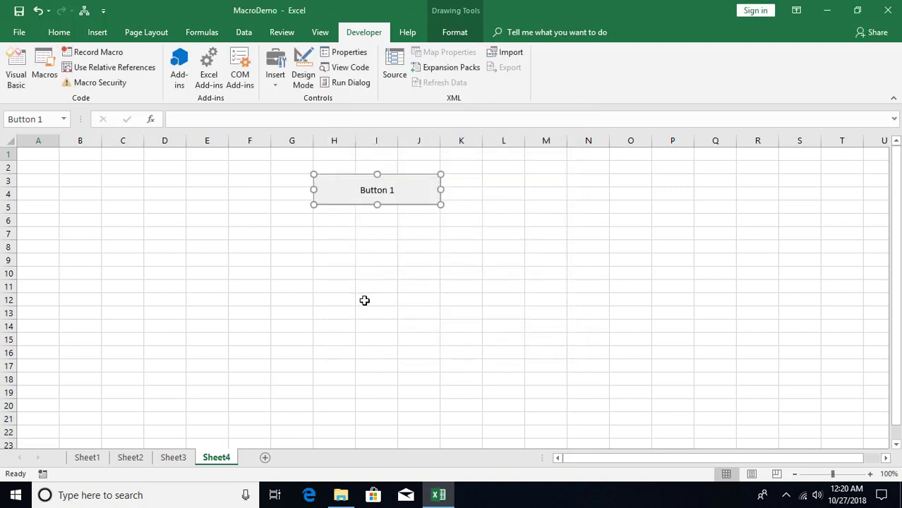
Step: Change the button's label to Hello World and deselect the button
left_click(395, 201)
key("ctrl+a")
type("He")
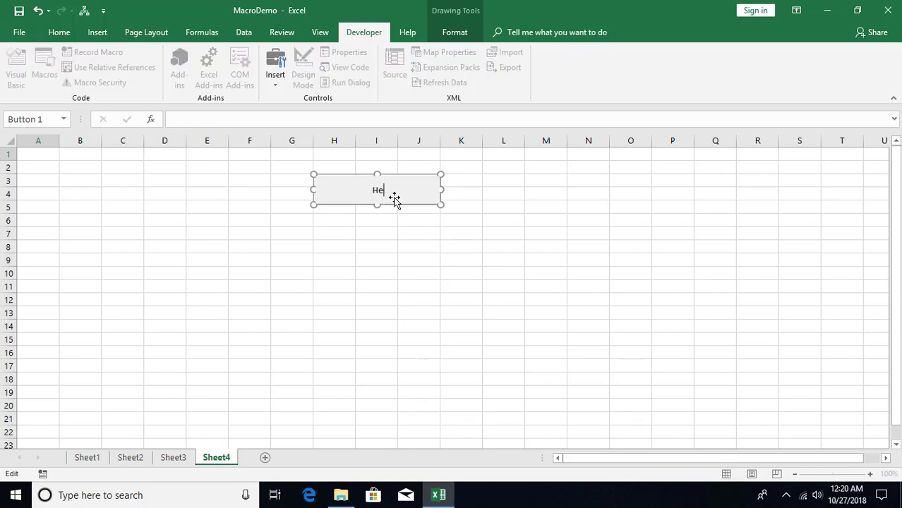
type("llo World")
left_click(394, 232)
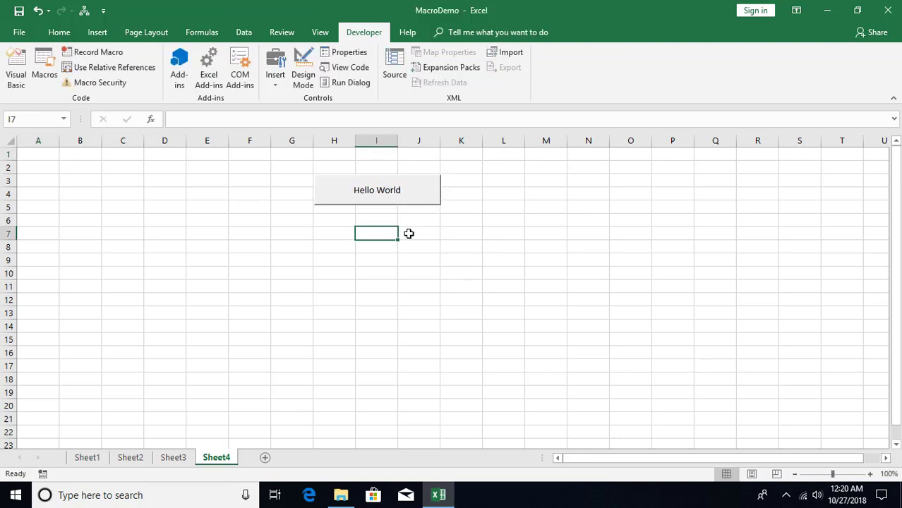
Step: Reopen the button's text for editing and leave its label as it is
left_click(417, 198, "ctrl")
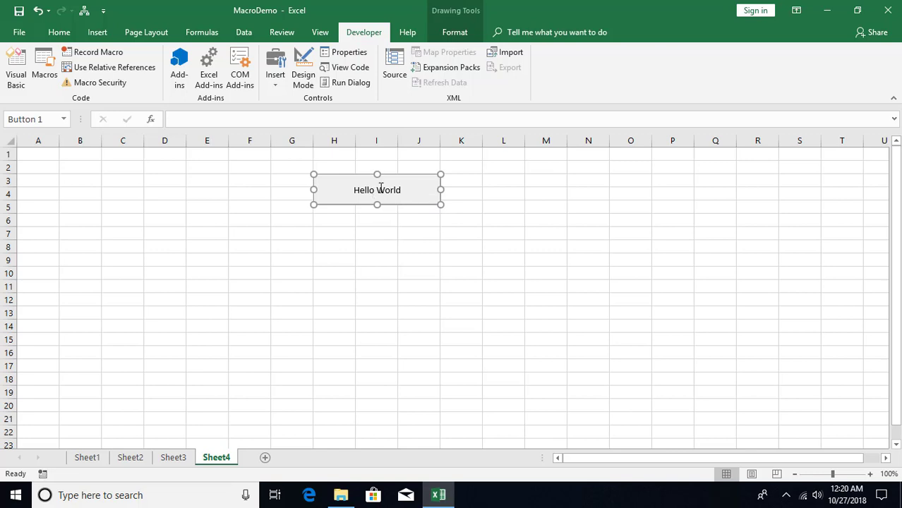
left_click(396, 237)
right_click(393, 191)
left_click(428, 247)
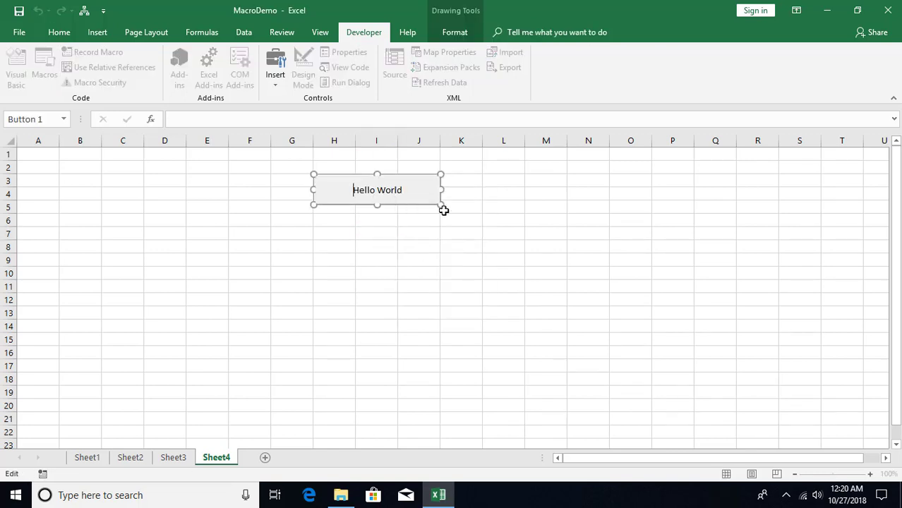
left_click(379, 257)
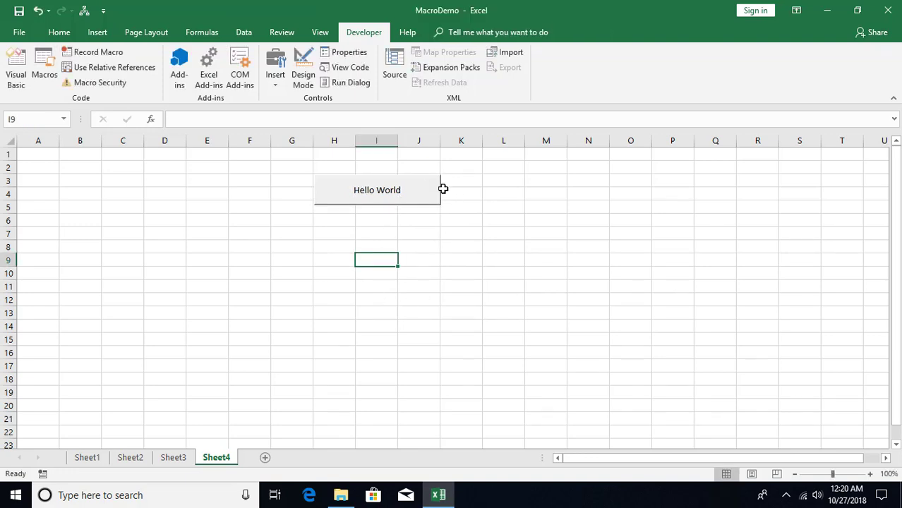
Step: Run the HelloWorld macro with the new button on Sheet4
left_click(381, 194)
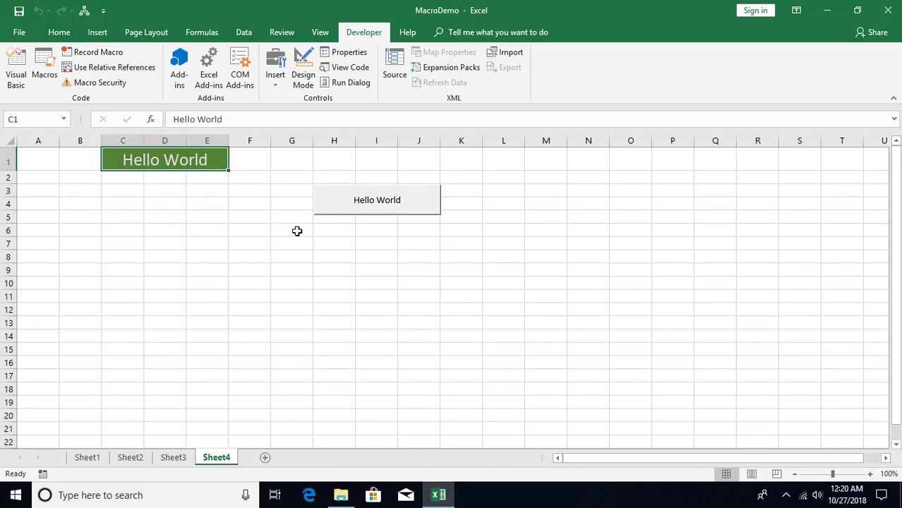
Step: Open the HelloWorld macro's code for editing and examine its Sub declaration, comment lines and first block of statements
left_click(43, 76)
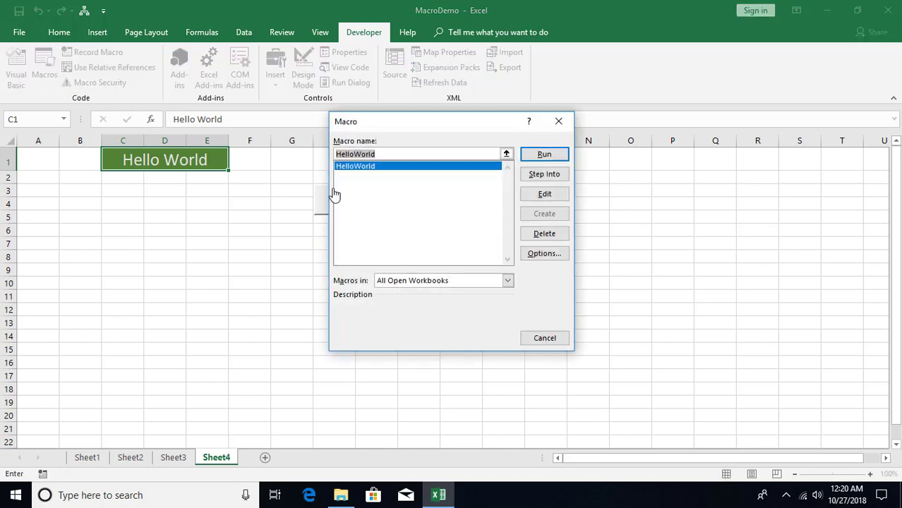
left_click(547, 195)
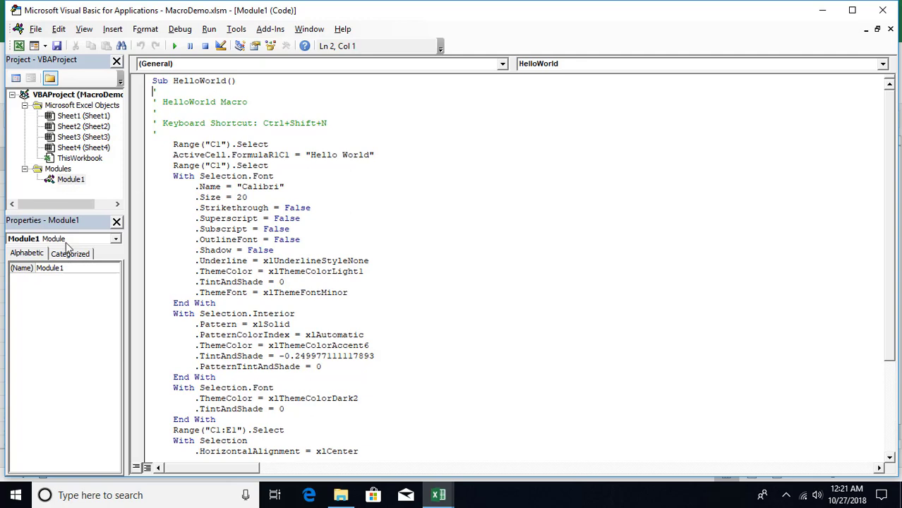
left_click(351, 195)
left_click(161, 81)
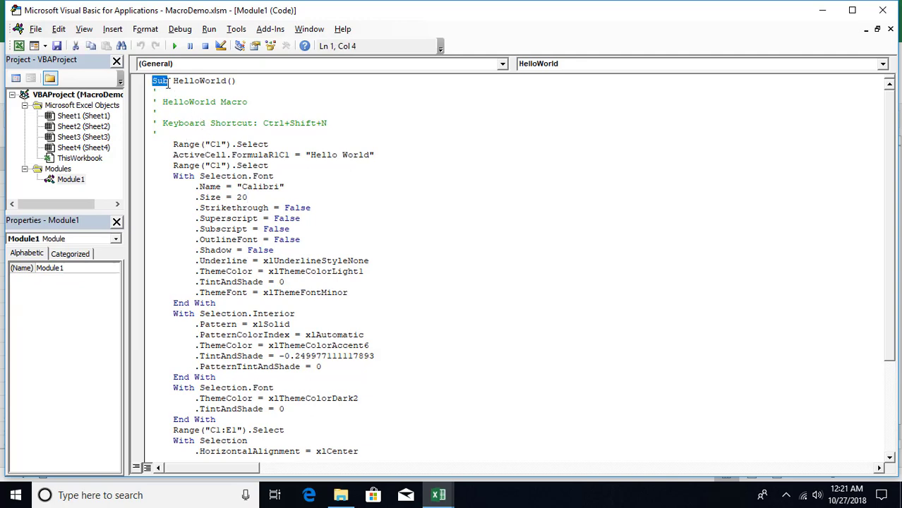
double_click(202, 81)
left_click_drag(164, 133, 151, 90)
left_click(204, 120)
left_click_drag(153, 145, 291, 304)
left_click(372, 299)
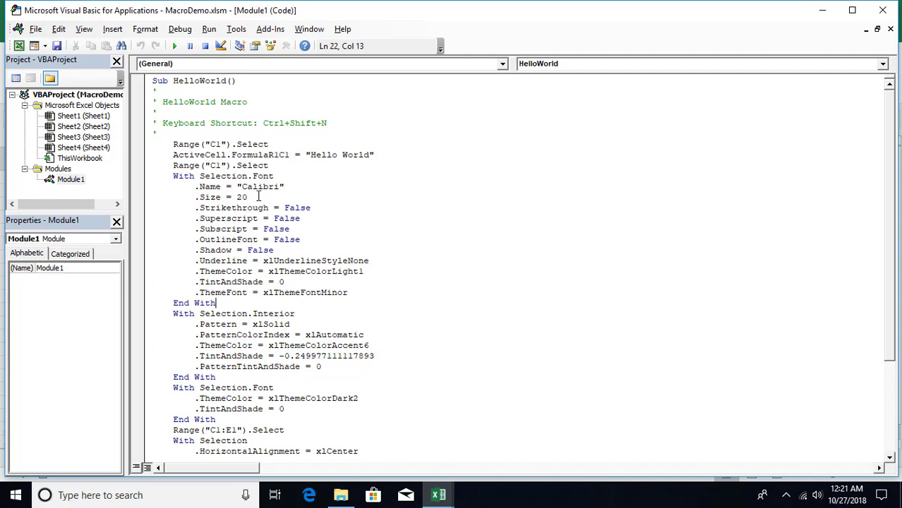
Step: Examine the code lines for selecting cells, entering text, setting font size and merging C1:E1, and close the code editor
left_click(186, 144)
left_click(199, 155)
left_click(195, 198)
left_click(248, 198, "shift")
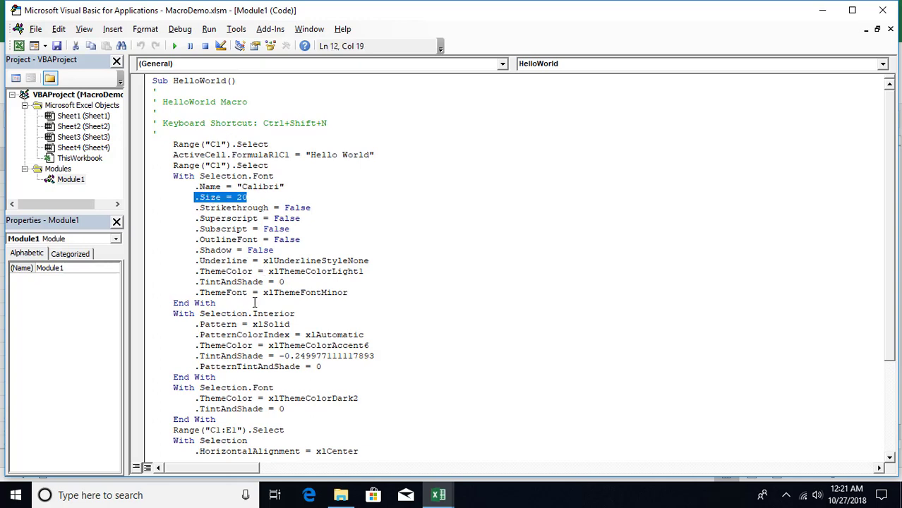
scroll(271, 335, "down", 2)
scroll(269, 330, "down", 2)
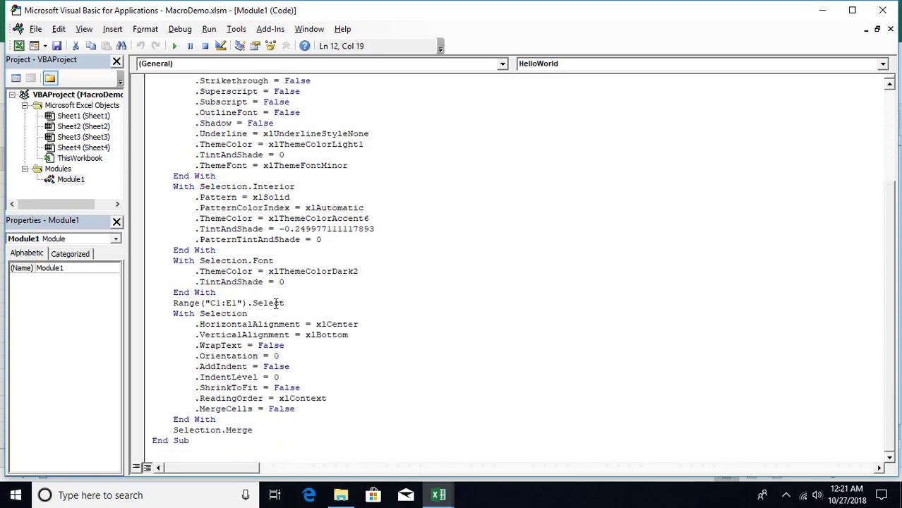
left_click_drag(173, 303, 268, 307)
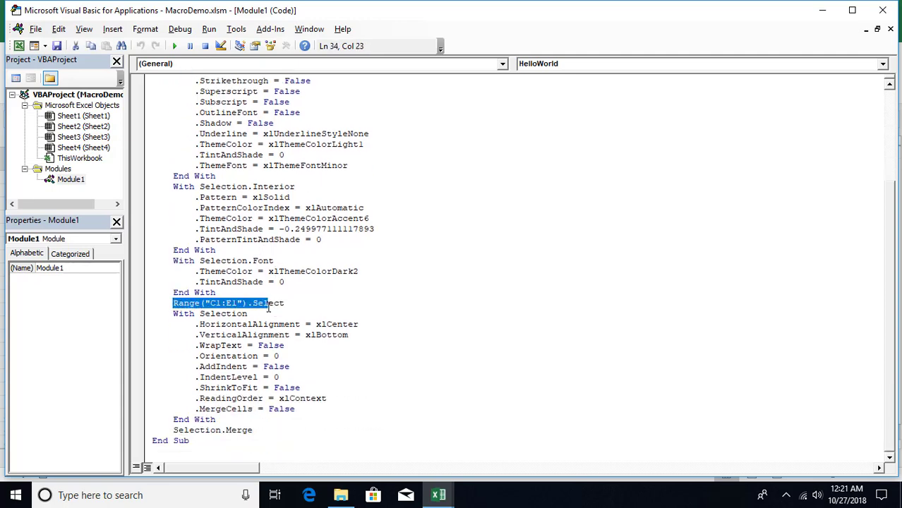
left_click(178, 430)
scroll(288, 351, "up", 4)
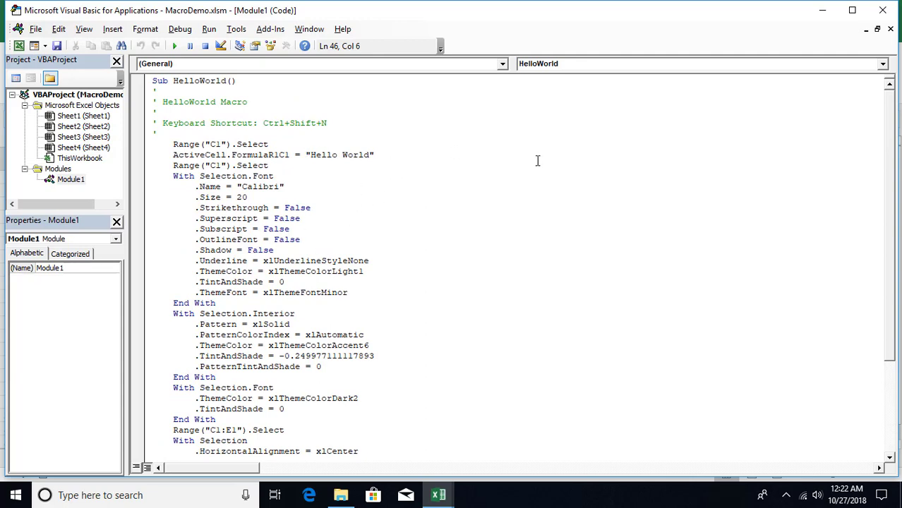
left_click(883, 11)
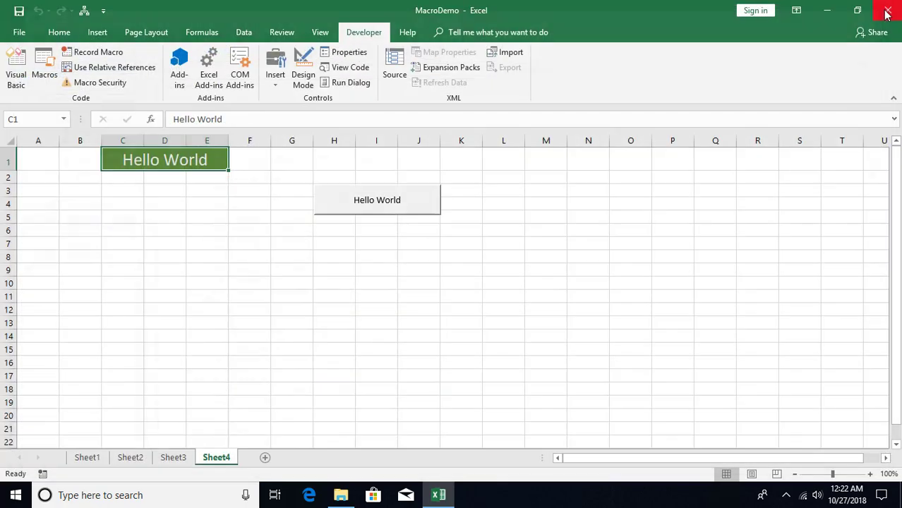
left_click(303, 286)
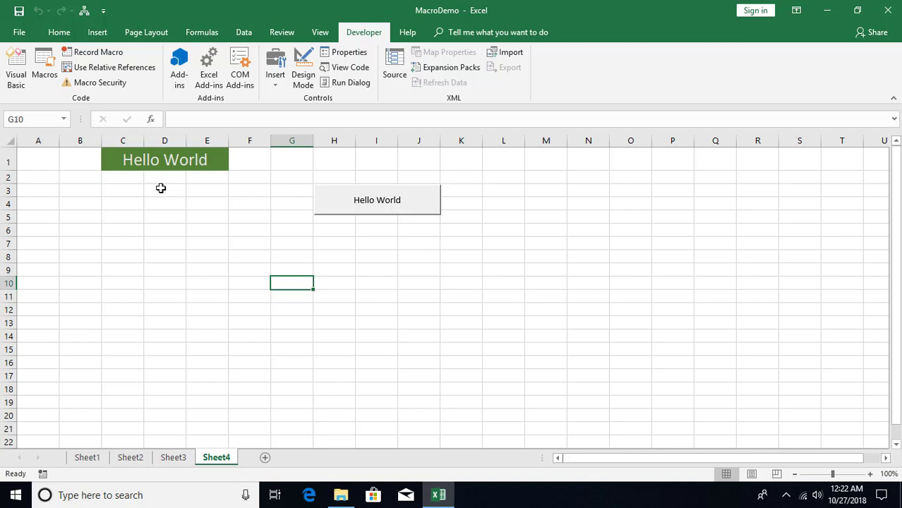
left_click(169, 287)
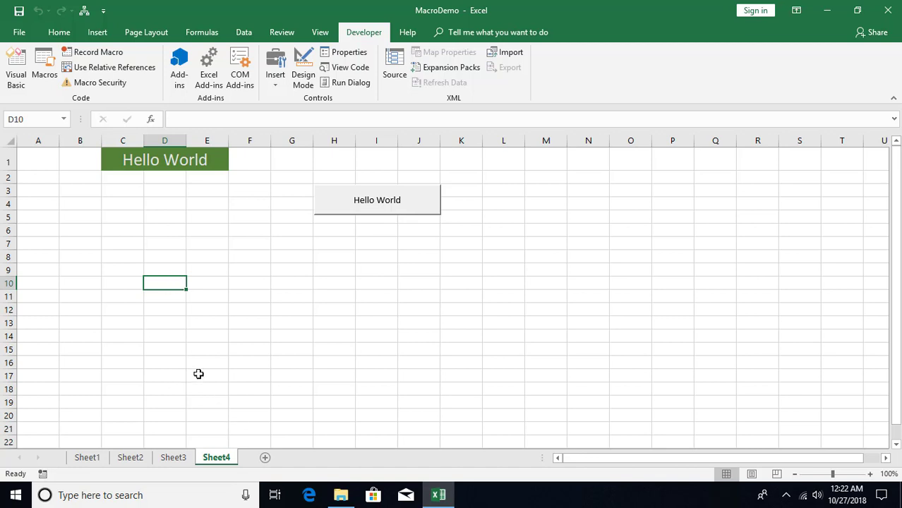
Step: Insert a new sheet named Students and enter a table with Roll No, Name and Presence headers and students numbered 1 to 4
left_click(265, 458)
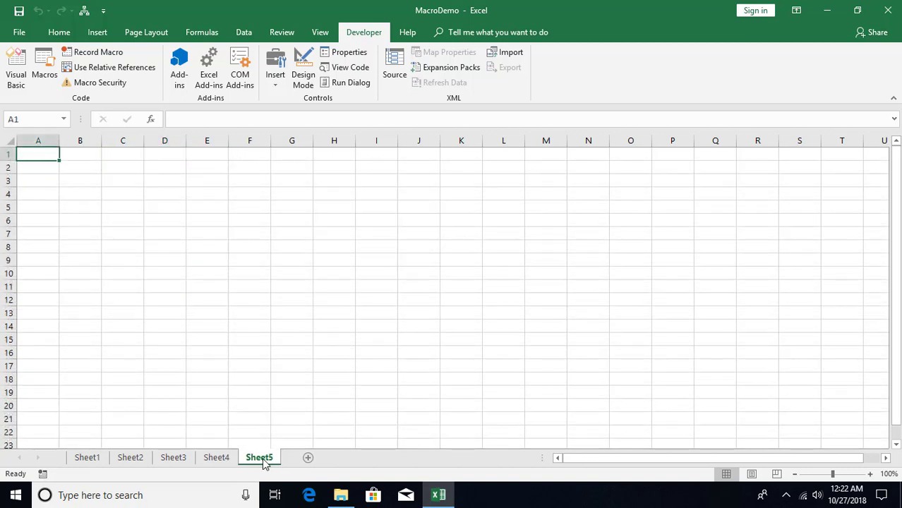
type("Students")
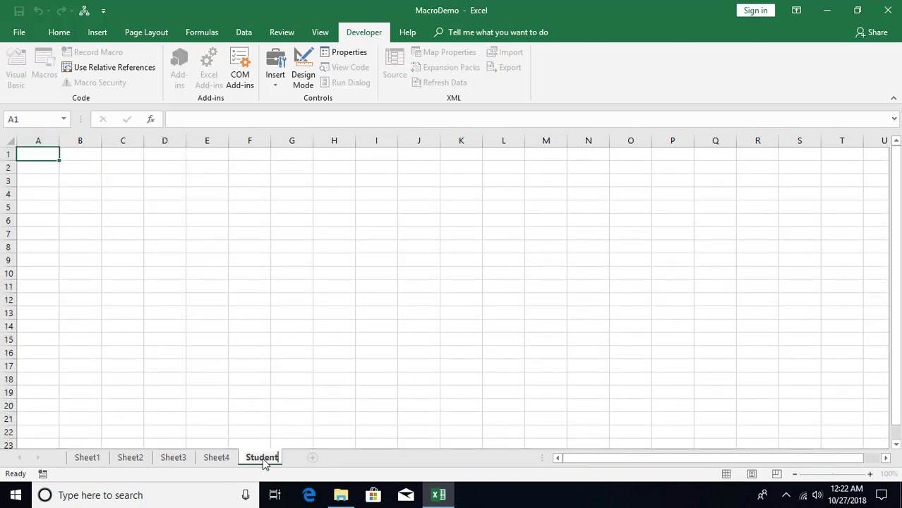
key("Return")
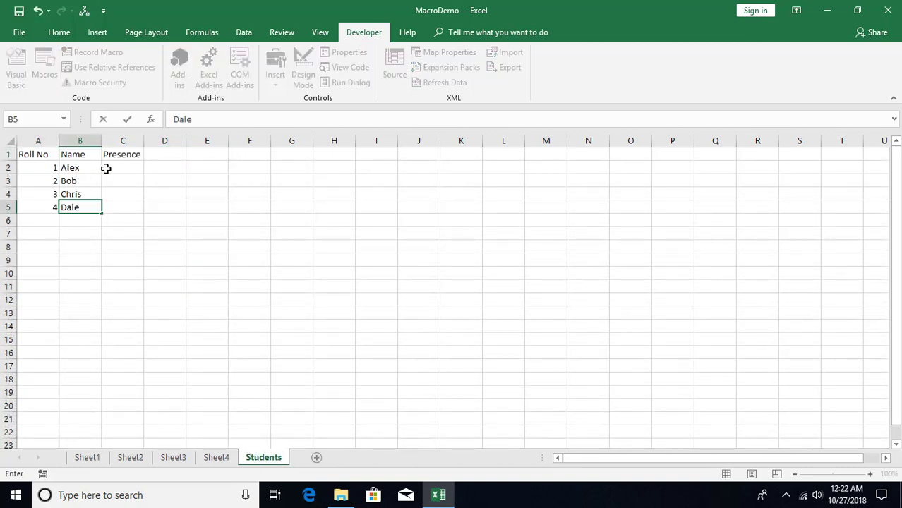
Step: From cell C2, turn on relative references and start recording a macro named MarkPresent in this workbook
left_click(119, 168)
scroll(143, 198, "up", 5)
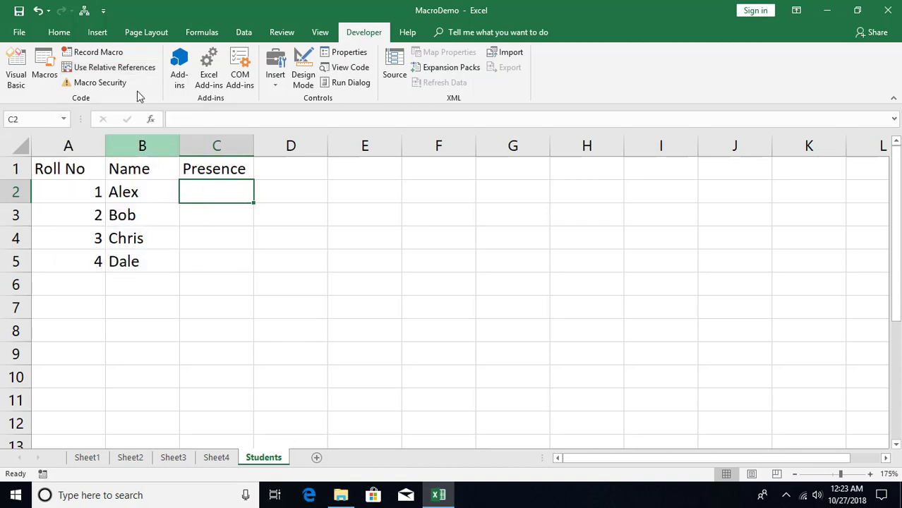
left_click(109, 67)
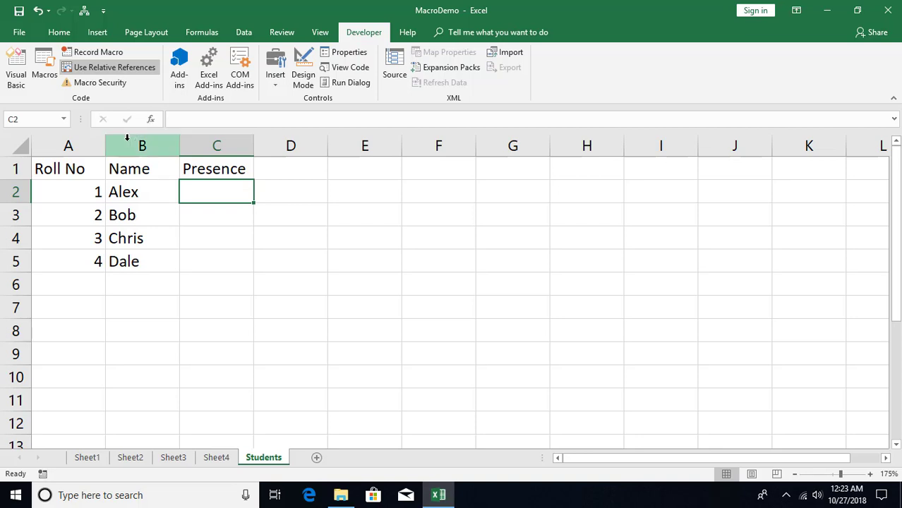
left_click(90, 55)
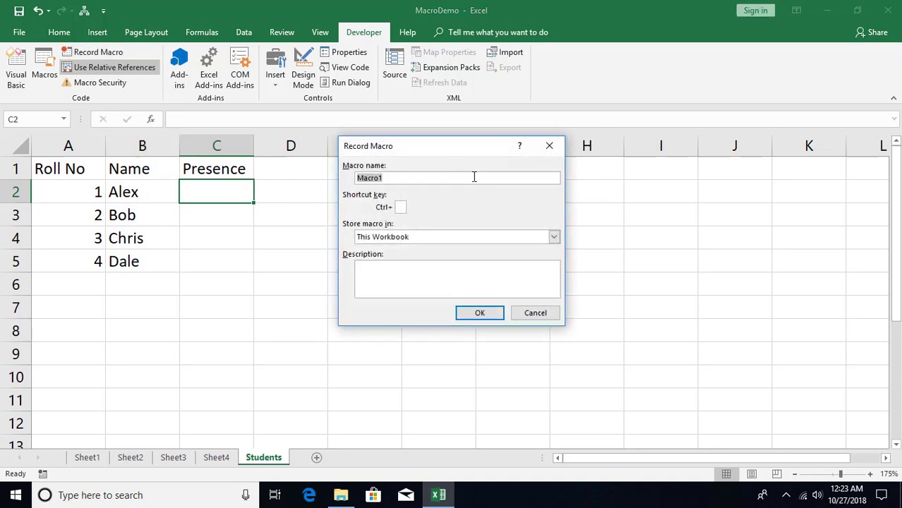
left_click_drag(439, 151, 533, 180)
type("Ma")
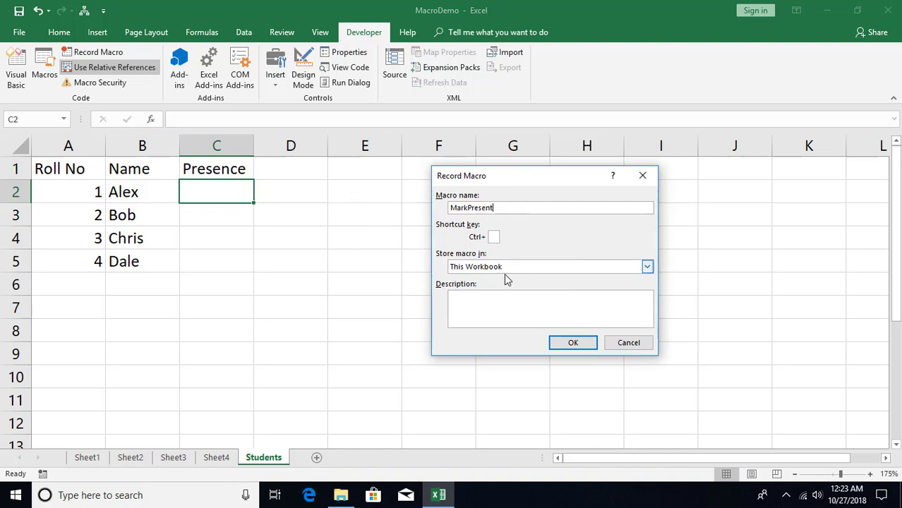
left_click(573, 344)
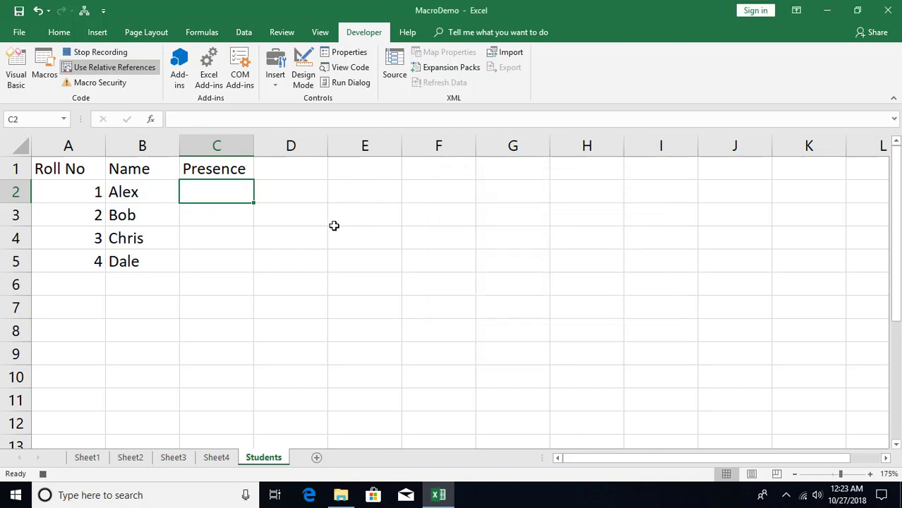
Step: Enter P in the first student's Presence cell, move down one cell and stop recording the macro
type("P")
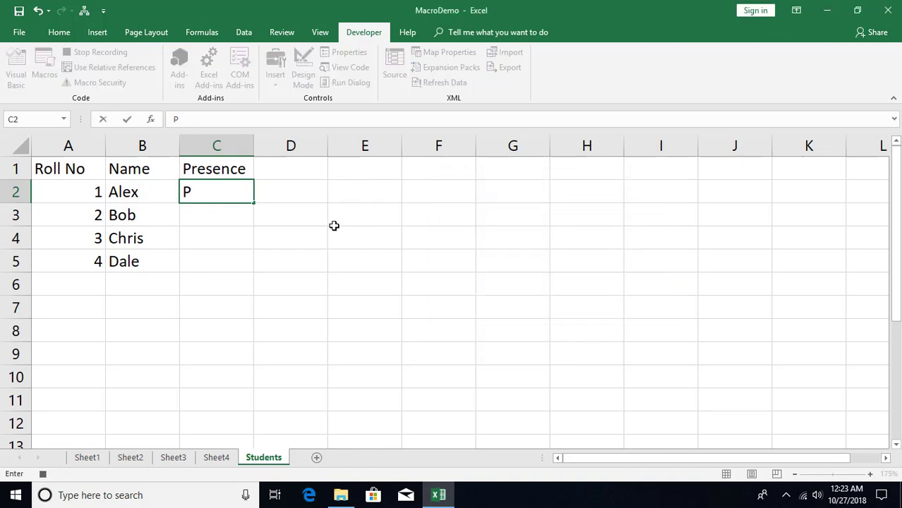
key("Return")
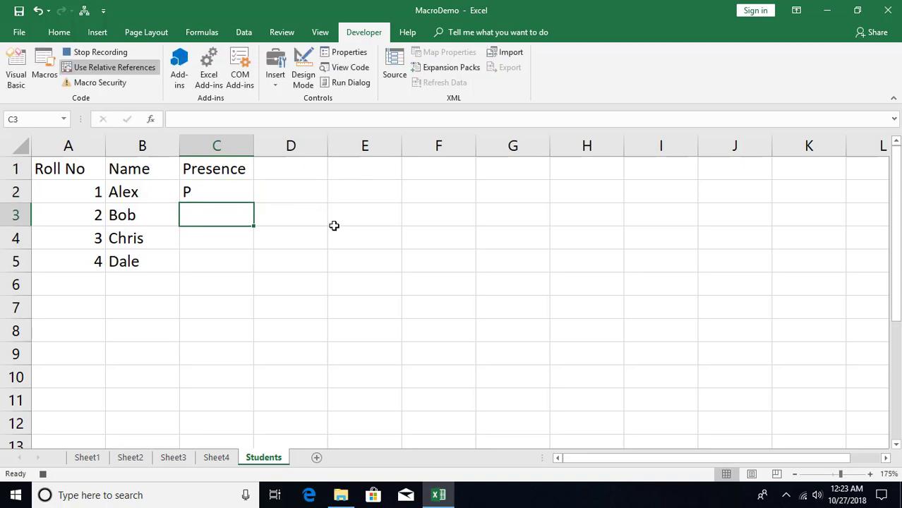
left_click(91, 57)
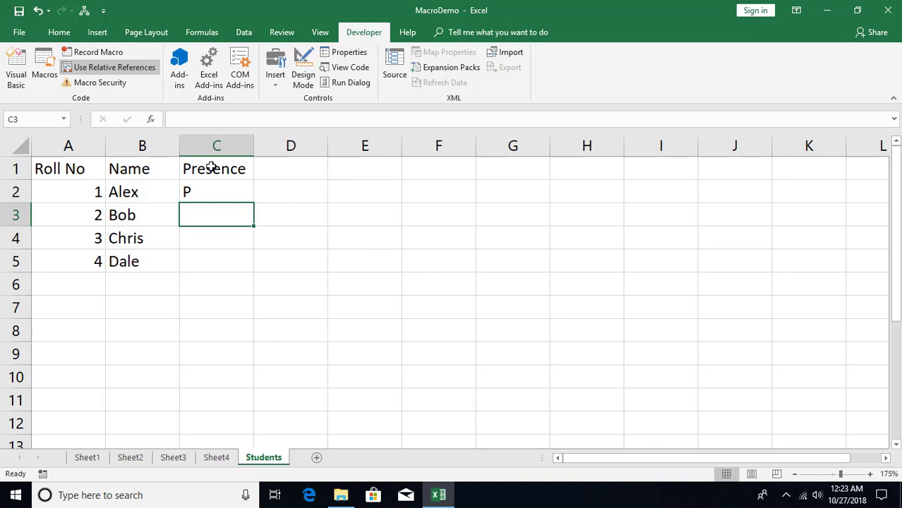
Step: Record a MarkAbsent macro in this workbook that enters A in C3 and moves down one cell
left_click(99, 53)
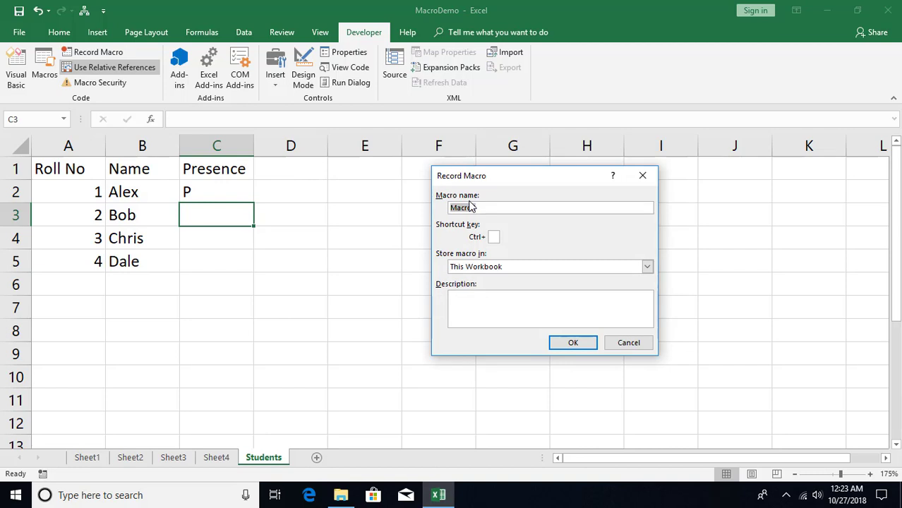
type("Mar")
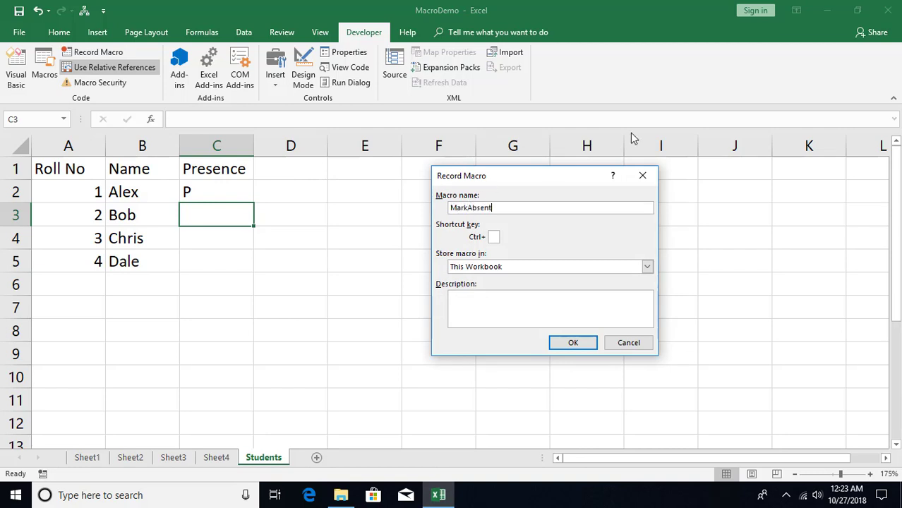
left_click(573, 343)
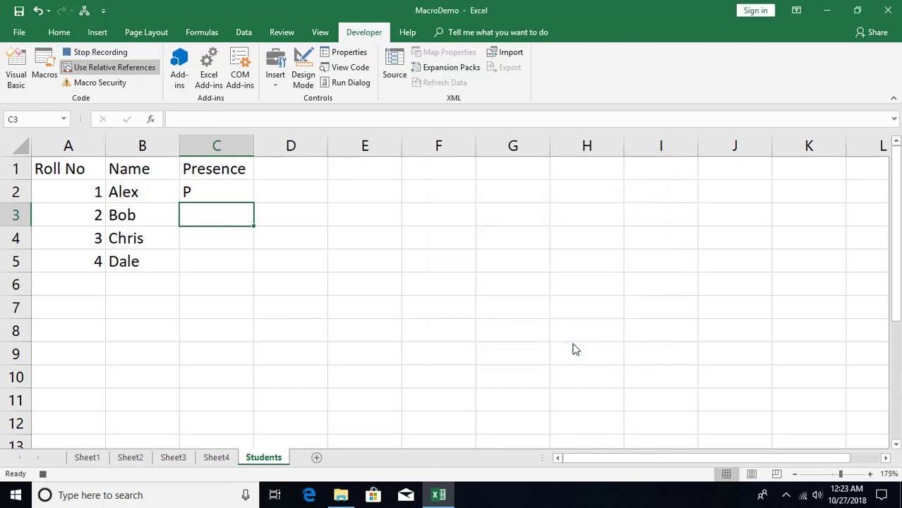
type("A")
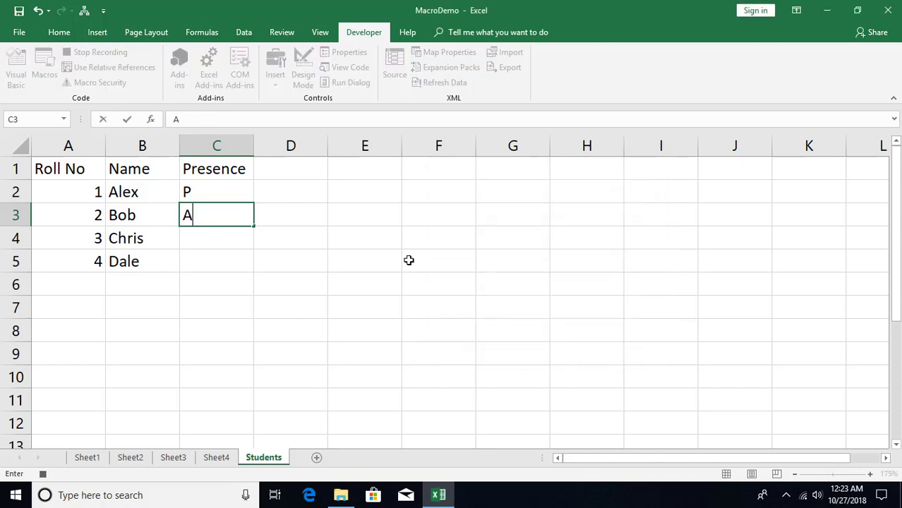
key("Return")
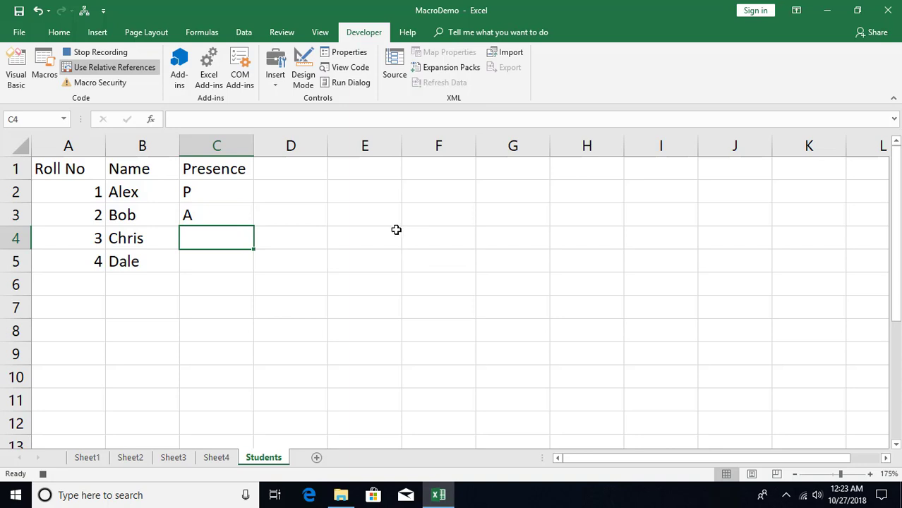
left_click(90, 60)
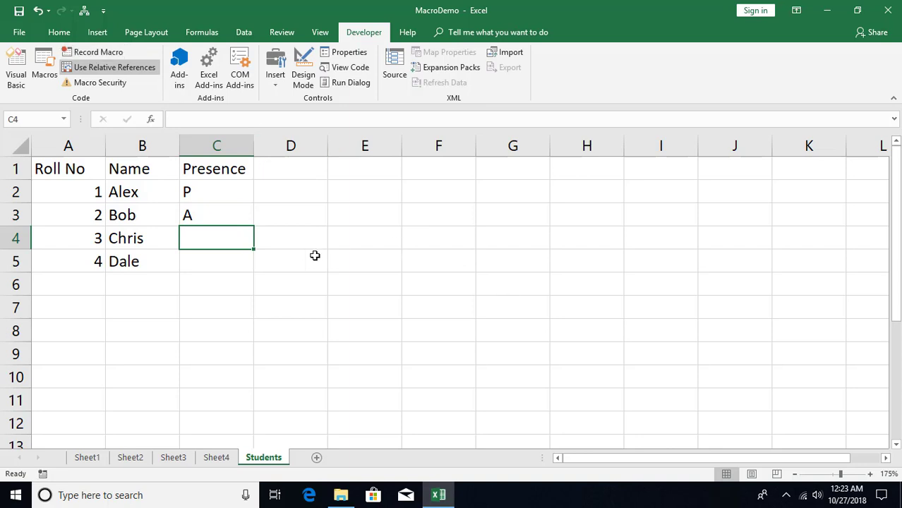
Step: Clear the recorded P and A entries from cells C2 and C3
left_click_drag(221, 194, 220, 229)
key("Delete")
left_click(319, 199)
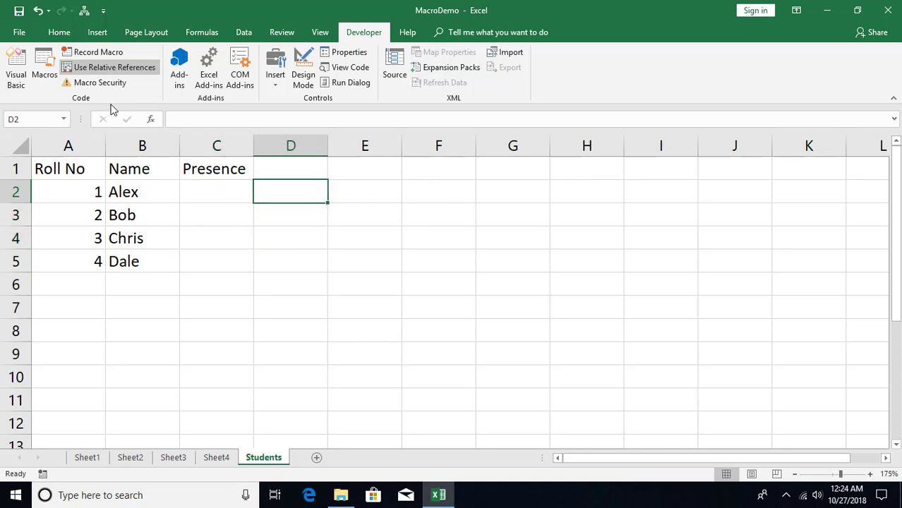
Step: Add a form control button over cell F2, assign it the MarkPresent macro and label it Present
left_click(273, 78)
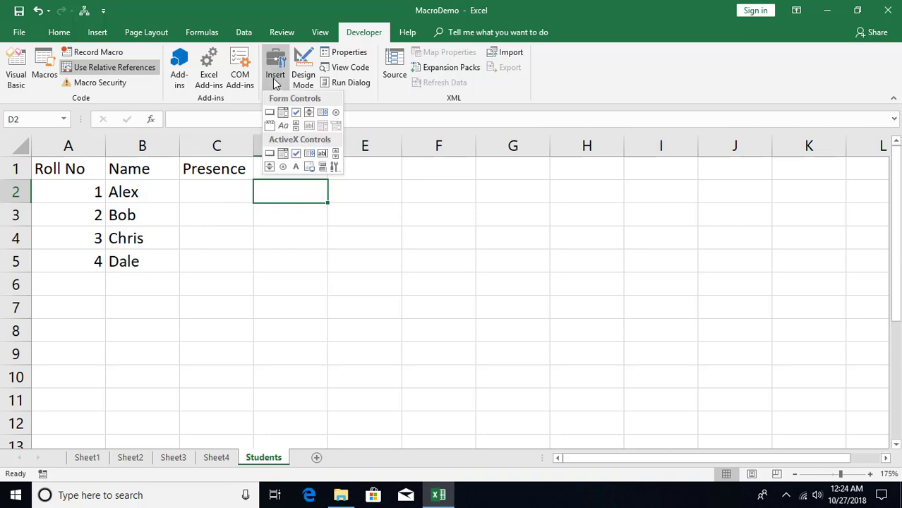
left_click(271, 114)
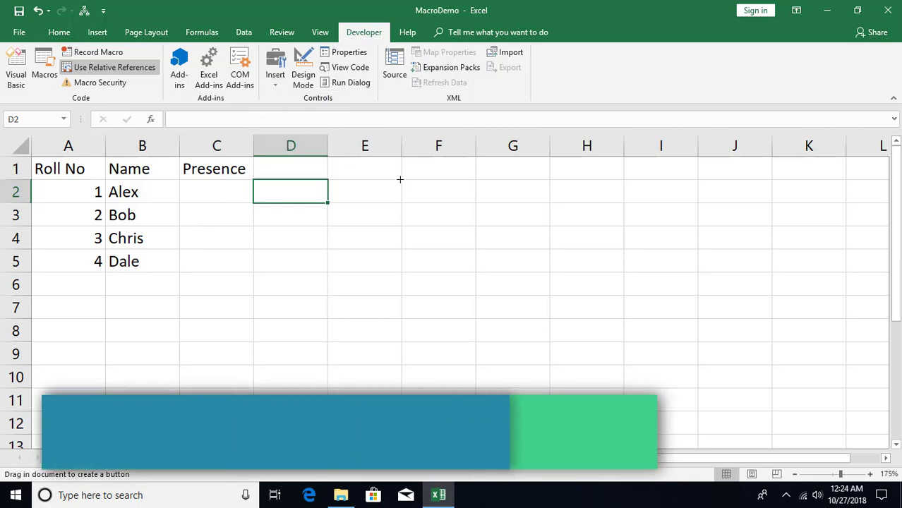
left_click_drag(402, 181, 475, 203)
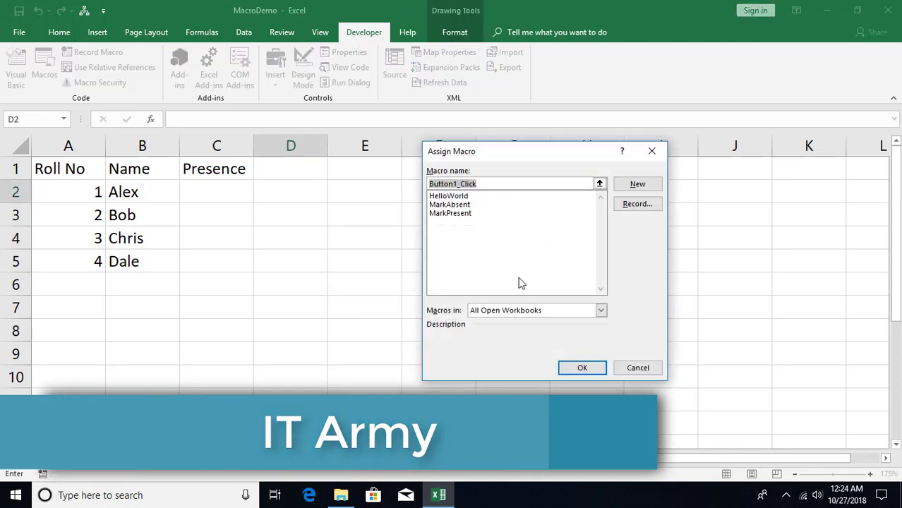
left_click(444, 214)
left_click(577, 367)
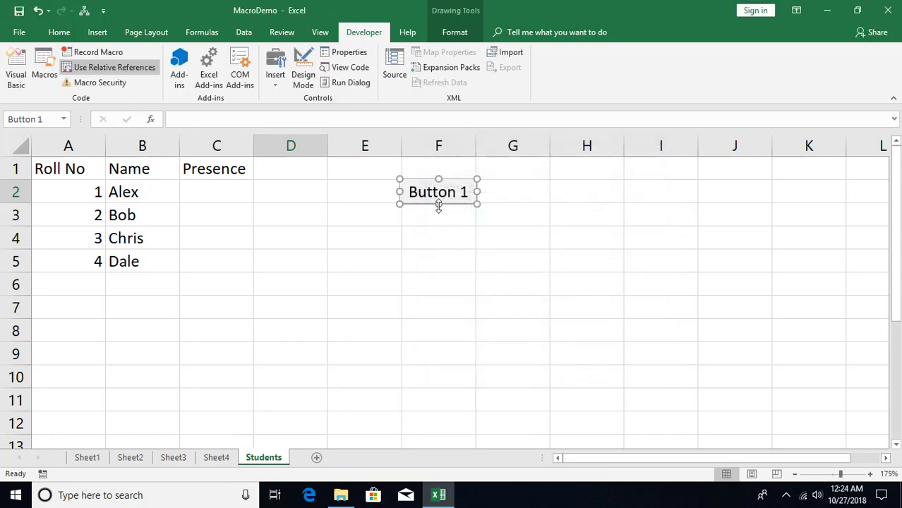
left_click(438, 201)
type("Present")
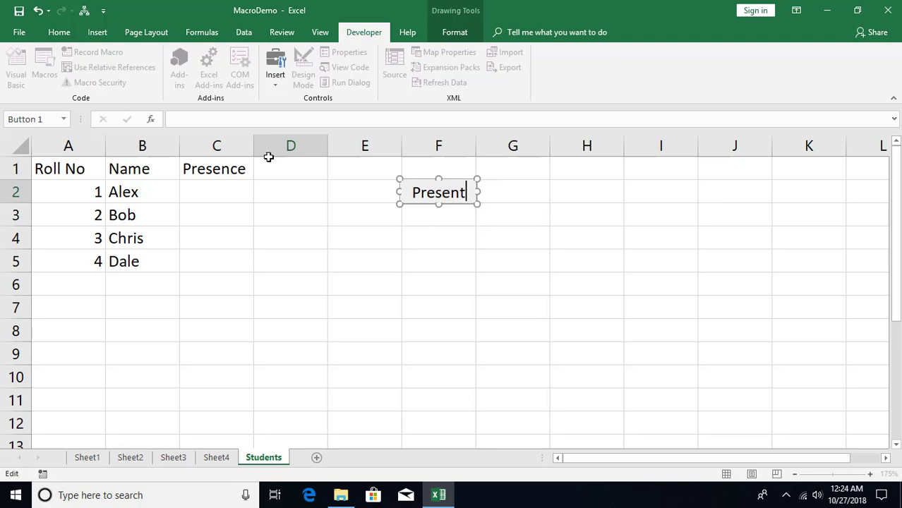
left_click(380, 239)
Step: Add a form control button over cell F4, assign it the MarkAbsent macro and label it Absent
left_click(276, 83)
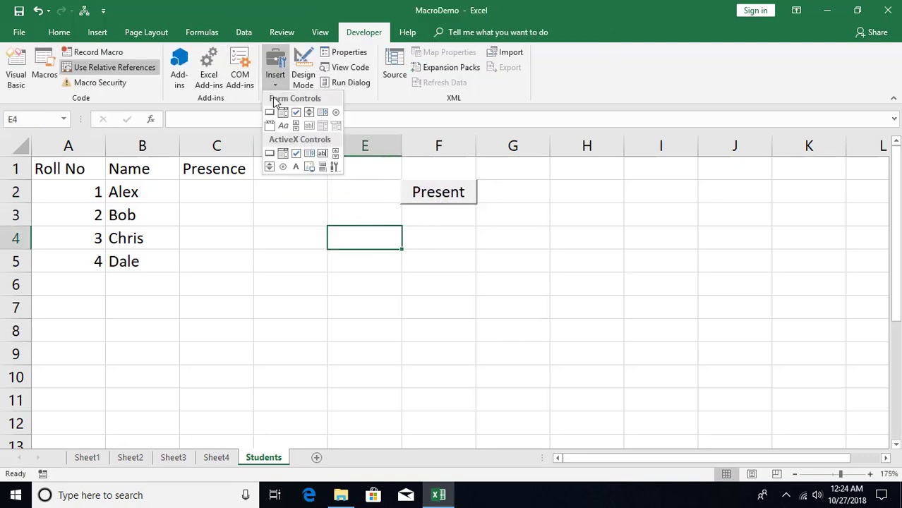
left_click(271, 114)
left_click_drag(402, 226, 476, 252)
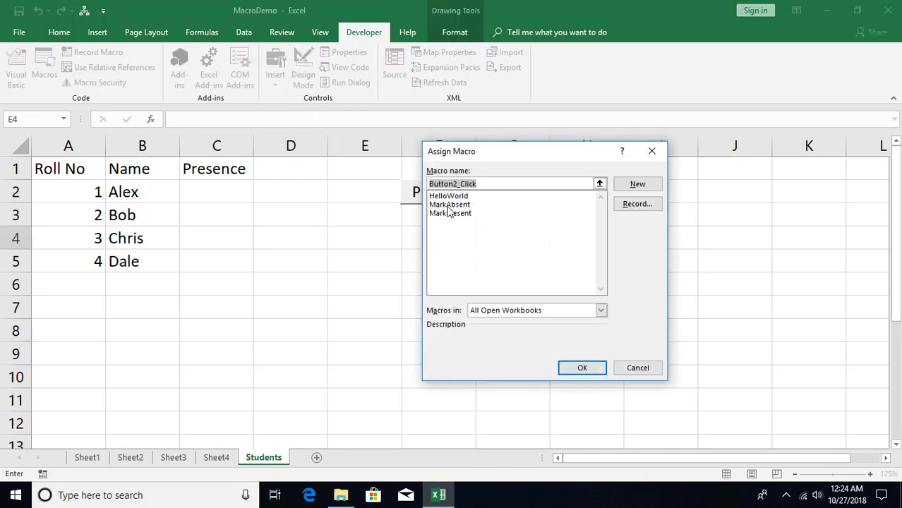
left_click(448, 205)
left_click(582, 367)
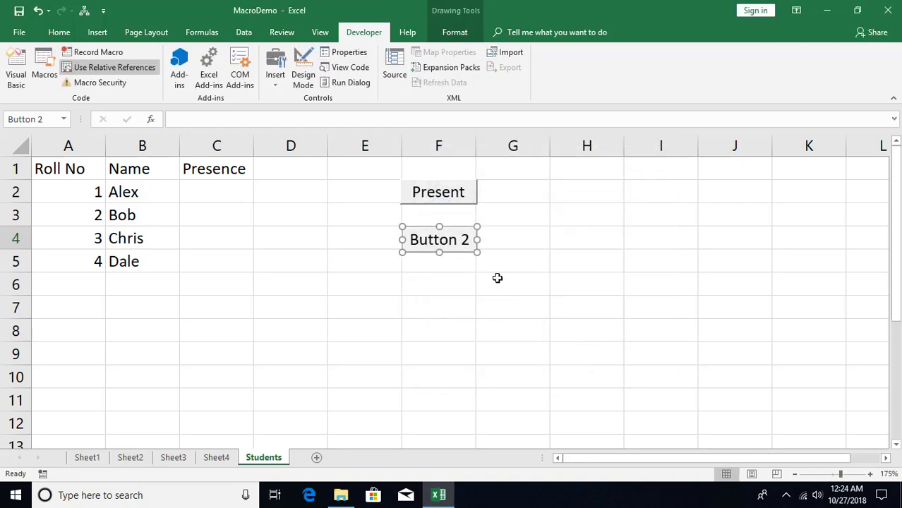
type("Absent")
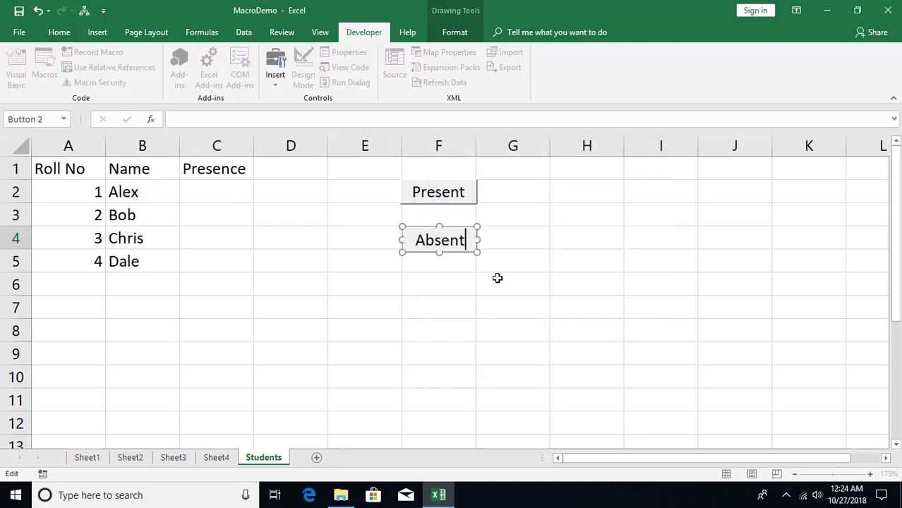
left_click(459, 291)
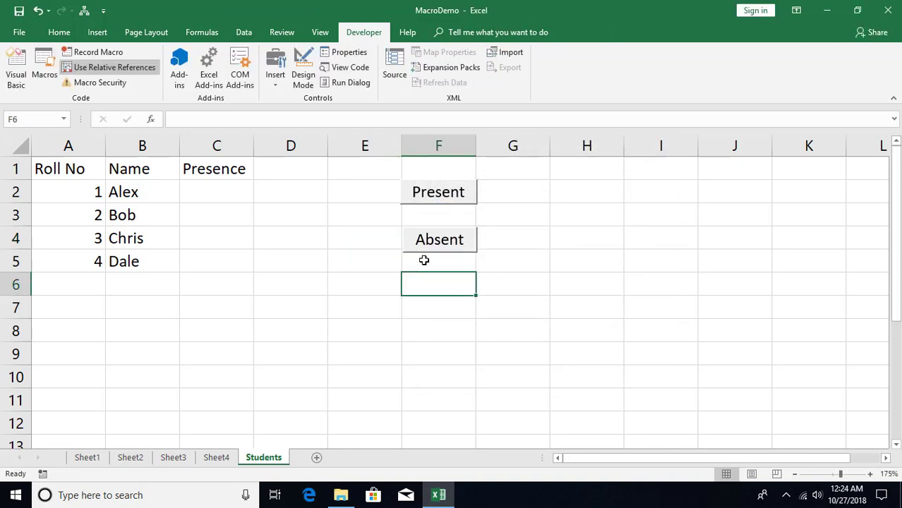
Step: Starting at C2, use the macro buttons to mark students 1 and 2 present, 3 absent and 4 present
left_click(208, 196)
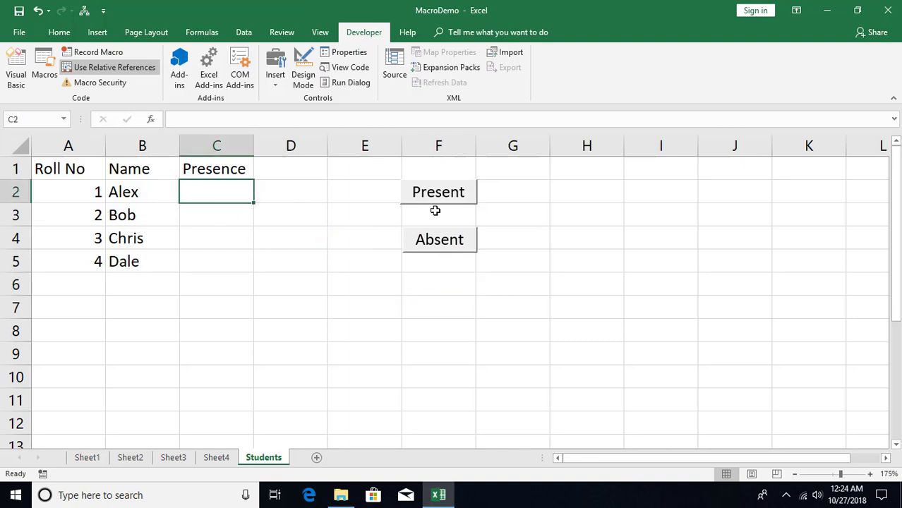
left_click(433, 201)
left_click(432, 202)
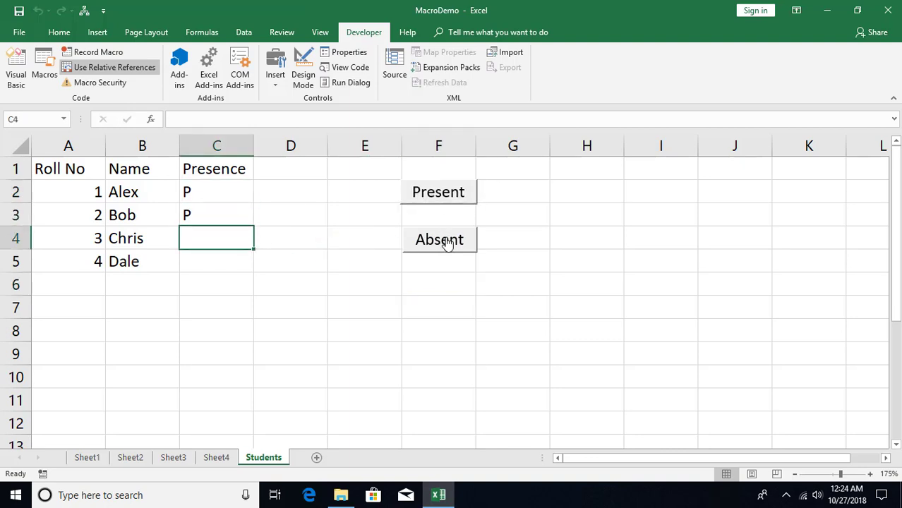
left_click(448, 243)
left_click(442, 195)
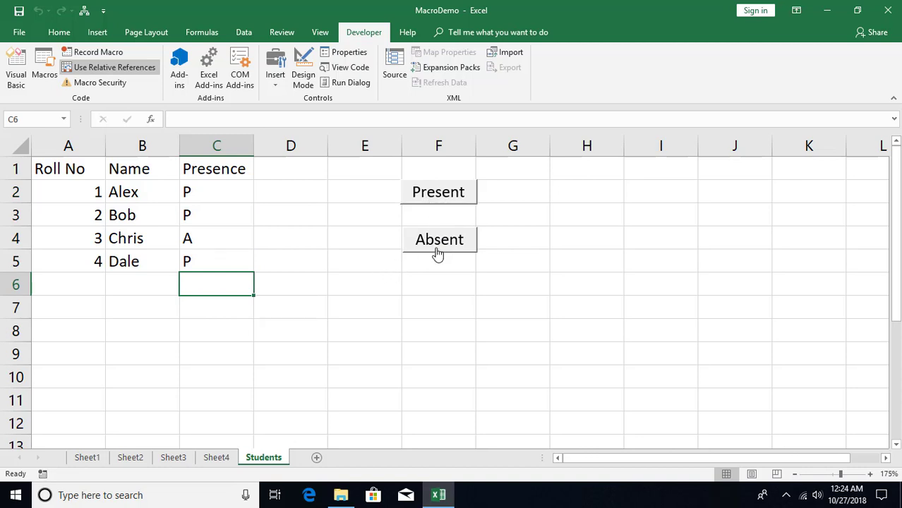
left_click(317, 266)
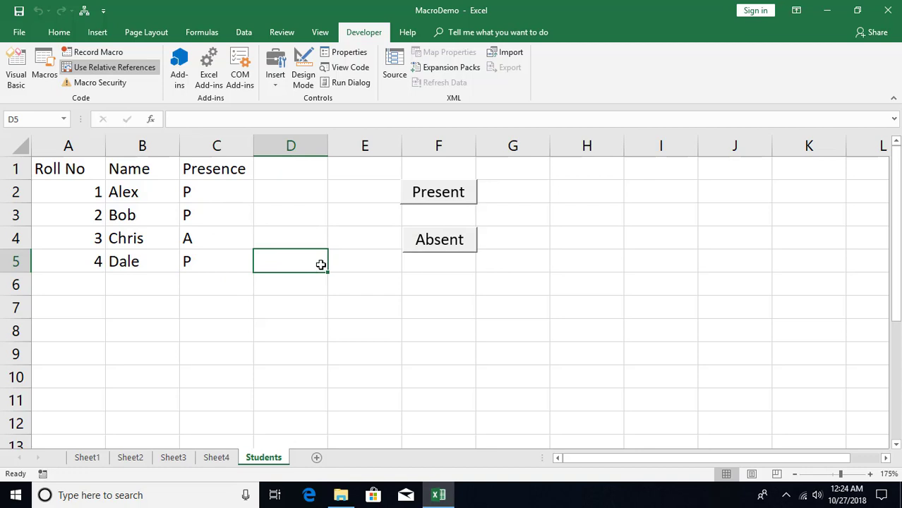